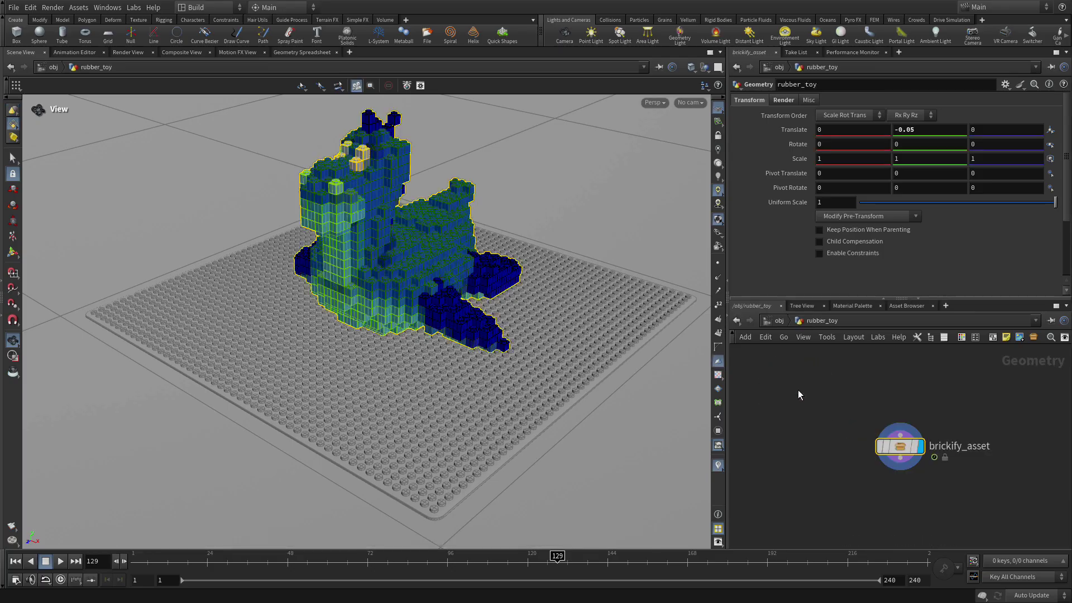
- Inside rubber_toy, turn off Animate Bricks on brickify_asset and return to /obj
double_click(797, 393)
left_click(828, 169)
left_click(858, 462)
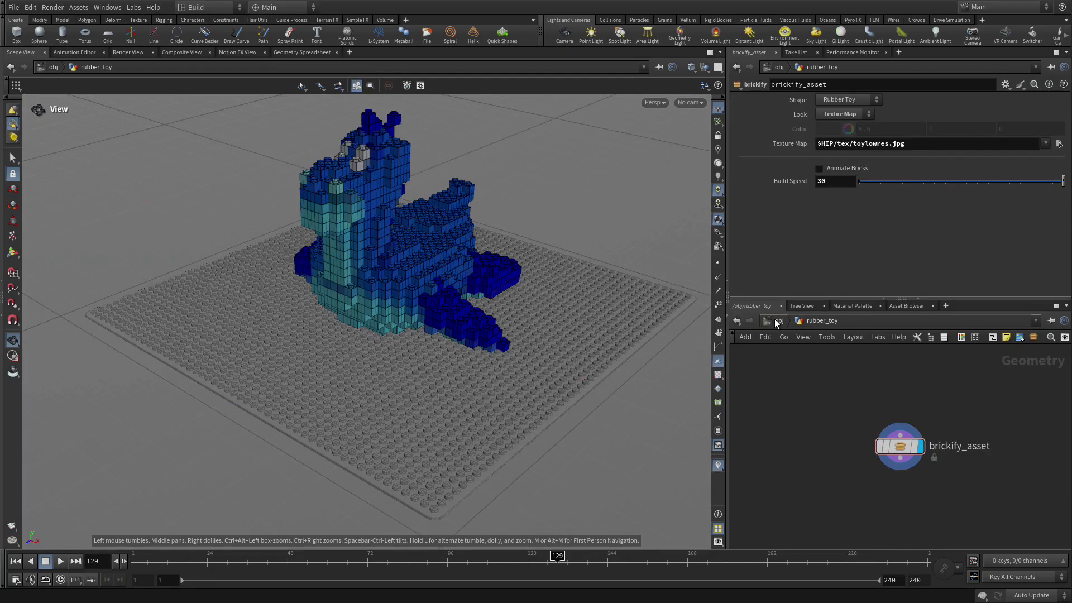
left_click(779, 321)
- Rewind the timeline to frame 1 and spread out the squab, pegboard and ground nodes
left_click(357, 559)
left_click_drag(357, 558, 134, 559)
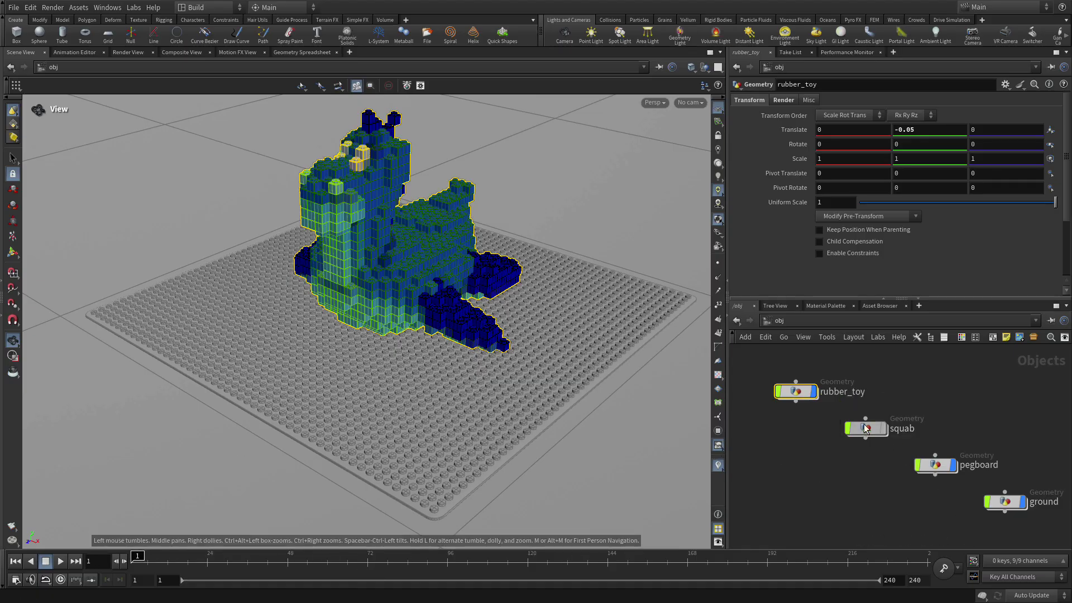
left_click_drag(866, 429, 973, 379)
left_click_drag(1028, 521, 830, 434)
left_click(849, 495)
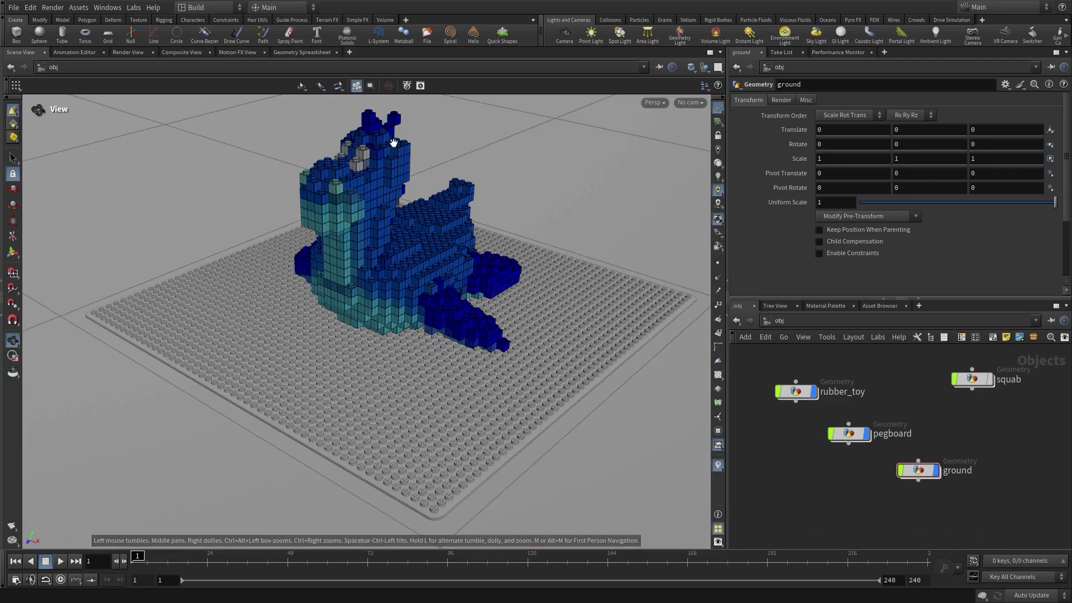
- Switch to the Solaris desktop and add a Scene Import node, sceneimport1
left_click(205, 7)
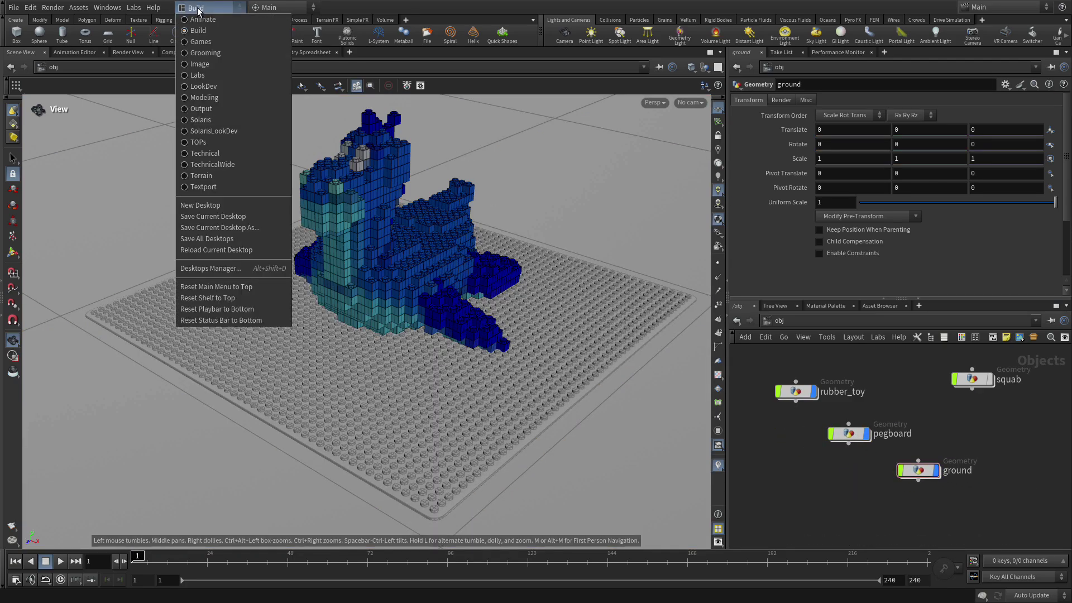
left_click(222, 119)
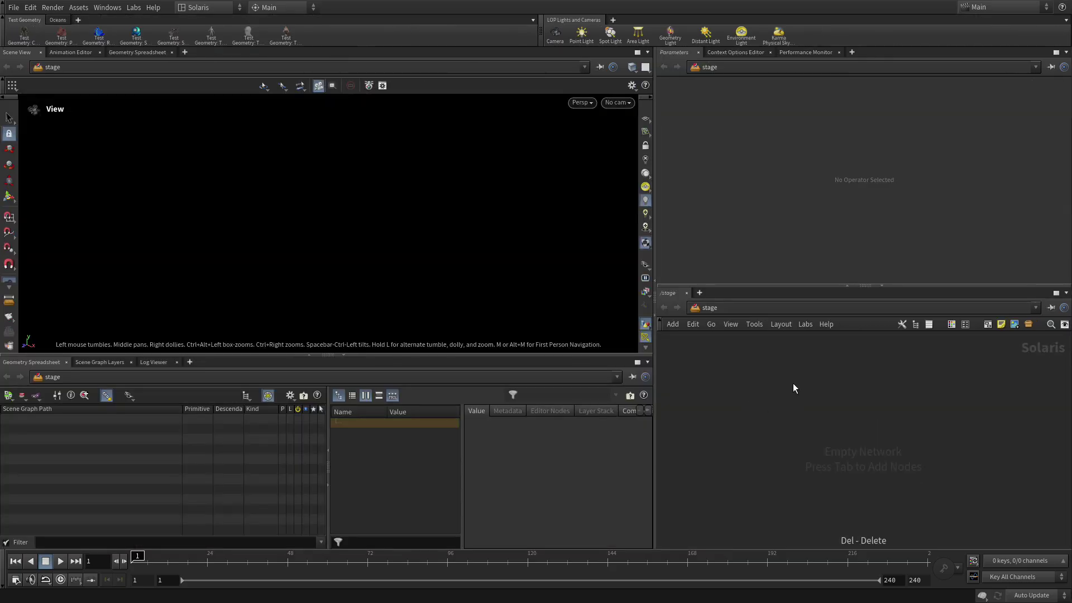
key("Tab")
type("scen")
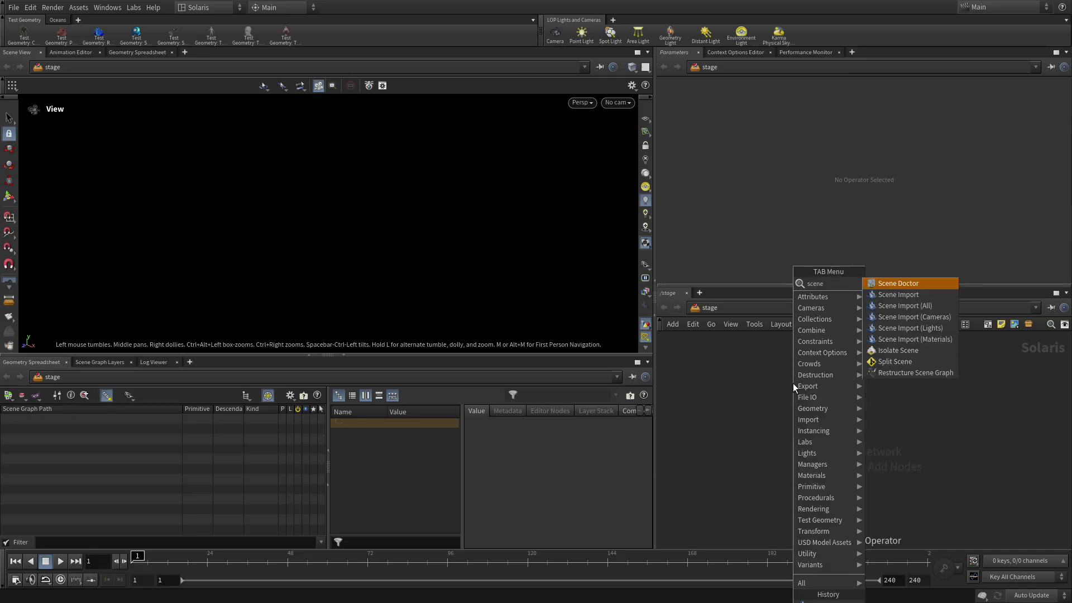
left_click(912, 294)
left_click(793, 415)
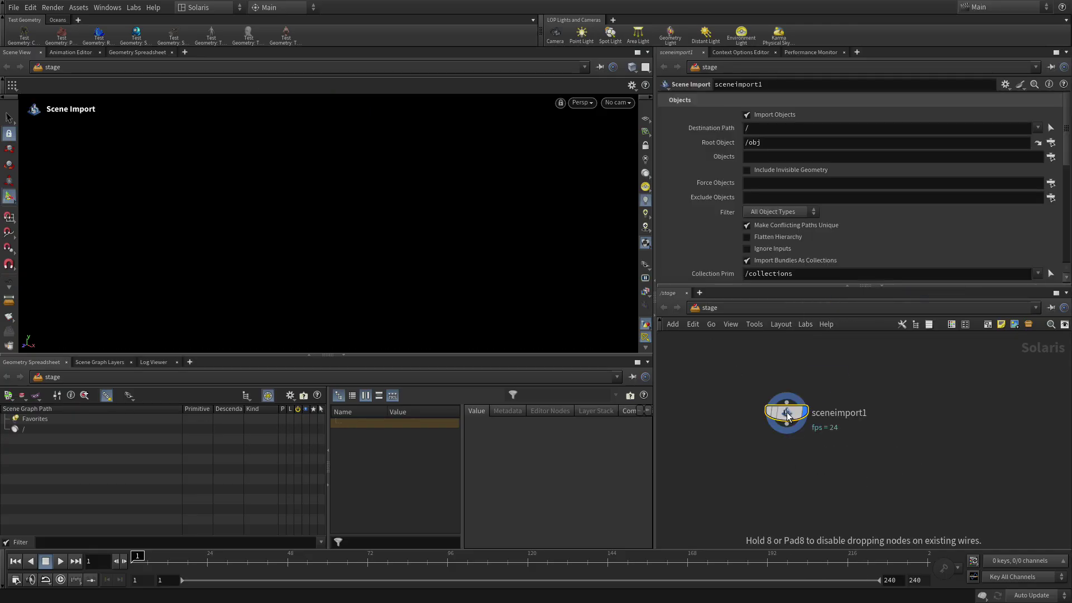
- Set the Scene Import objects to ground, pegboard and rubber_toy
left_click(1051, 158)
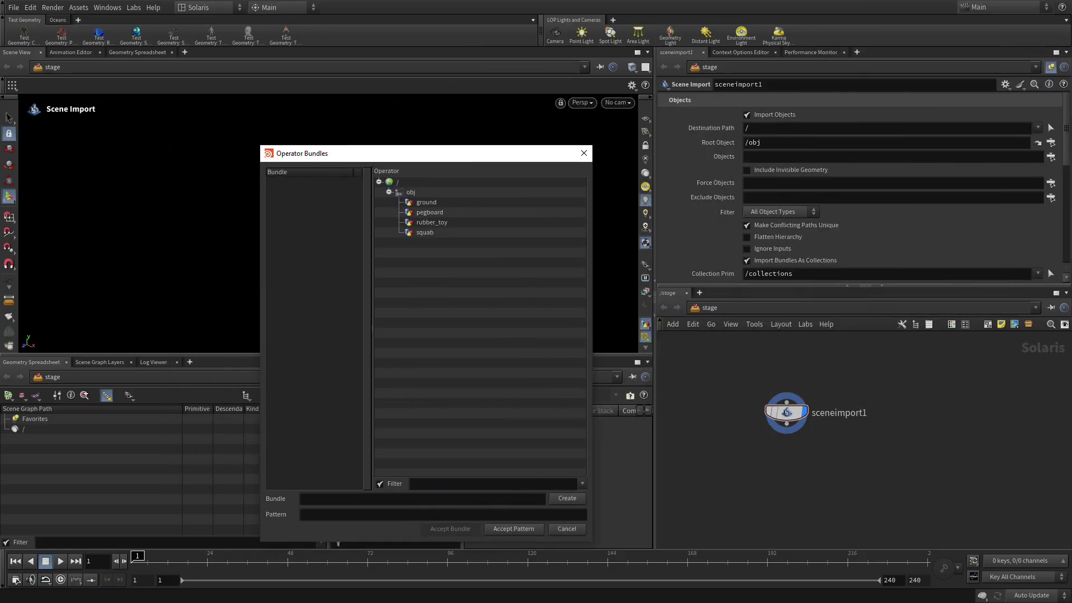
left_click(430, 202)
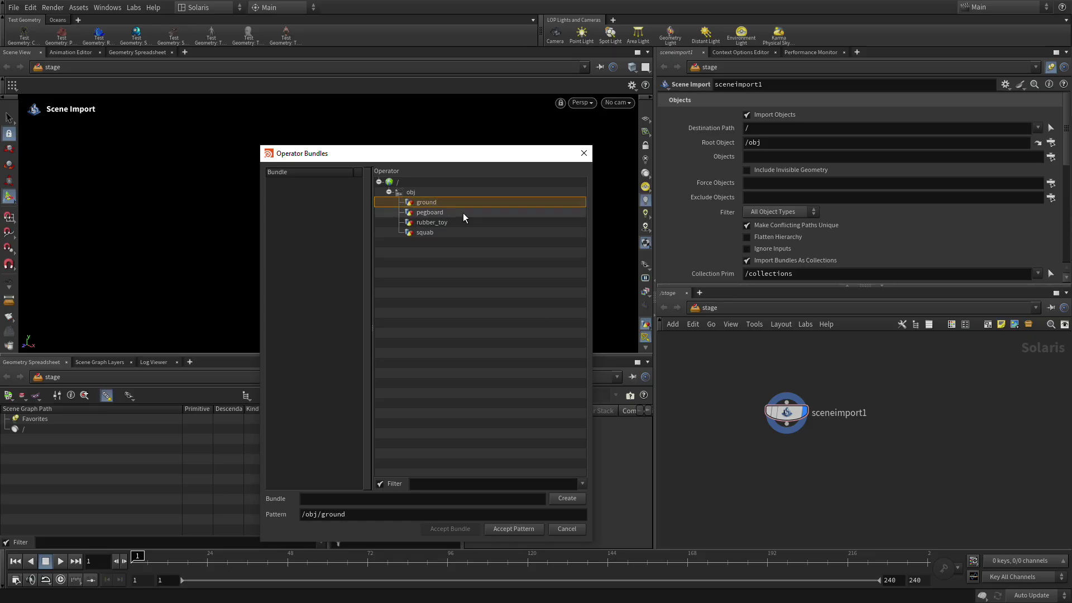
left_click(436, 213, "ctrl")
left_click(436, 223, "shift")
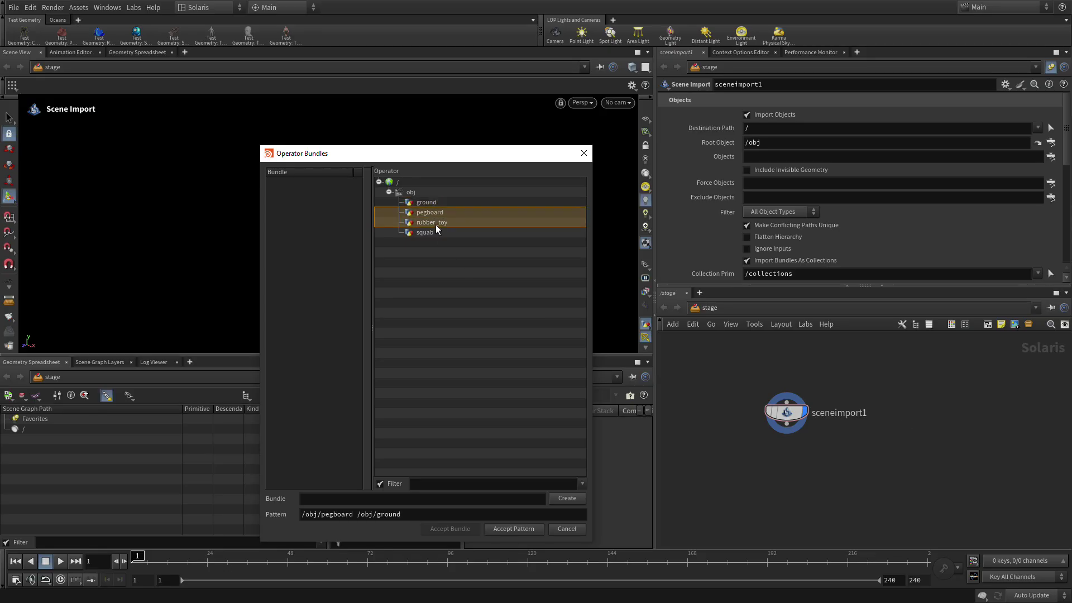
left_click(432, 201)
left_click(431, 221, "shift")
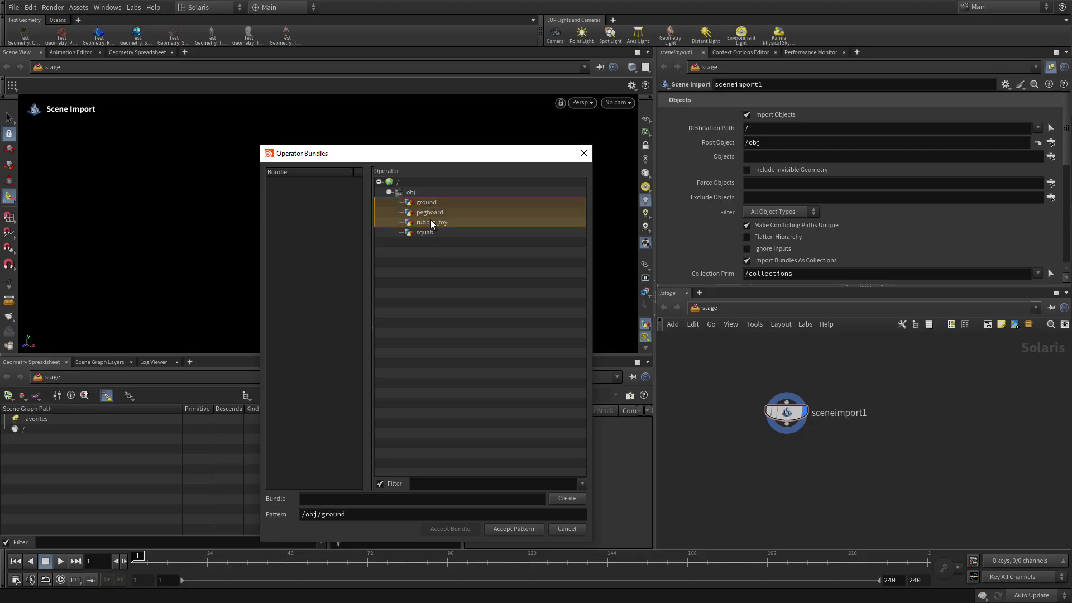
left_click(507, 525)
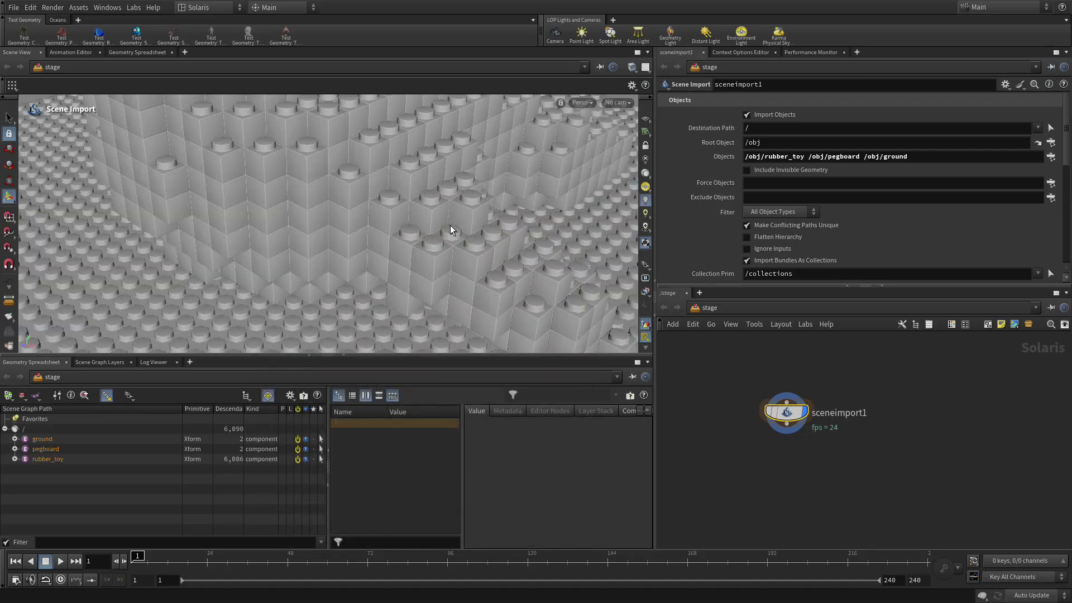
- Zoom the viewport in and out to inspect the imported toy and pegboard
scroll(402, 168, "down", 5)
key("Escape")
scroll(200, 194, "up", 4)
scroll(200, 194, "down", 6)
scroll(110, 294, "up", 7)
scroll(361, 223, "down", 2)
scroll(361, 223, "up", 5)
scroll(437, 199, "down", 2)
scroll(451, 215, "down", 2)
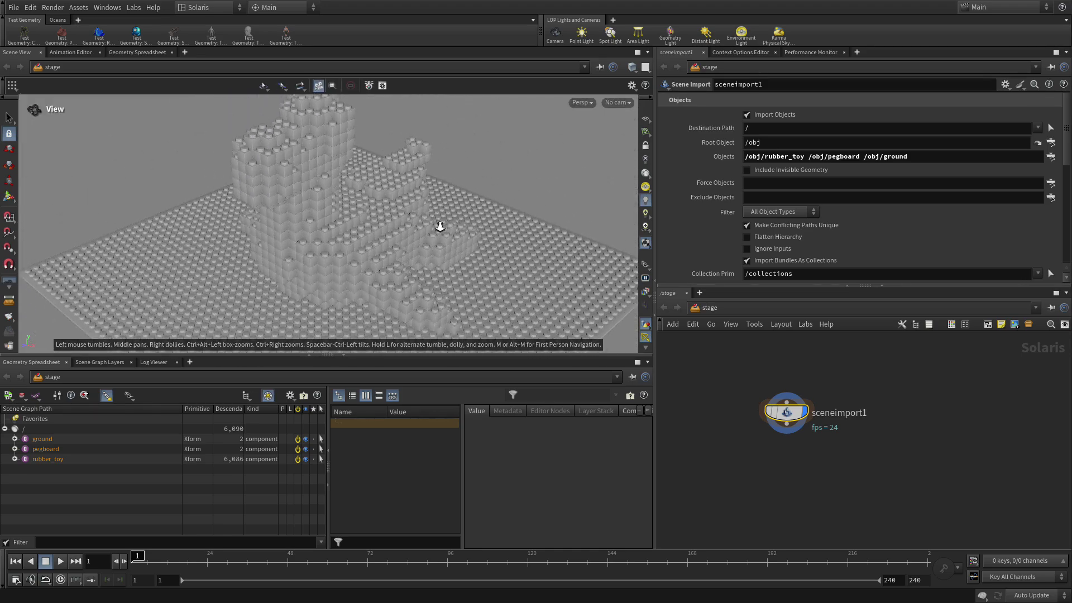
key("Return")
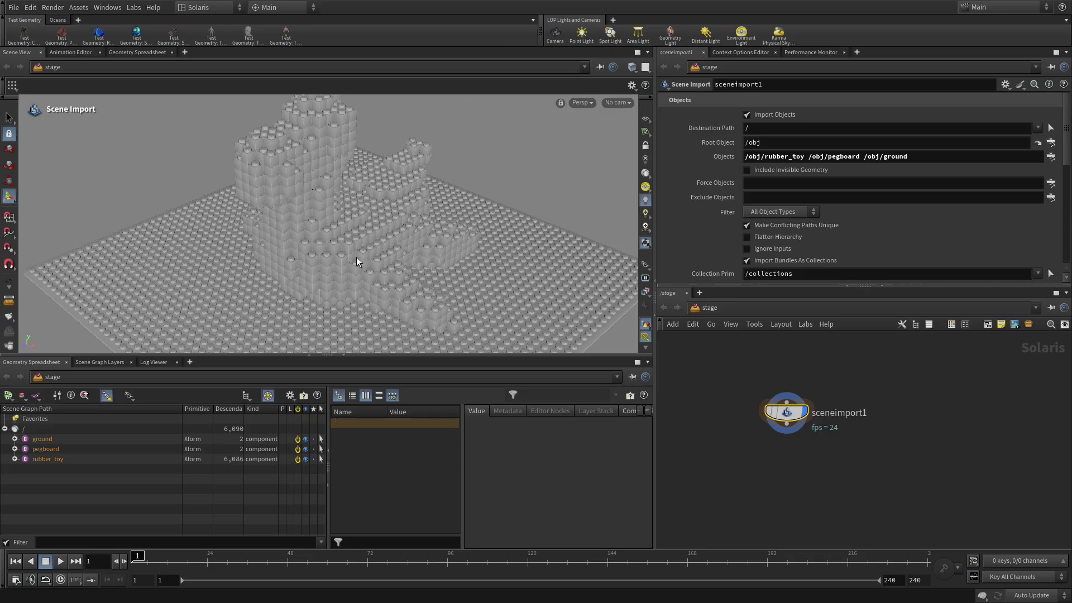
left_click(582, 104)
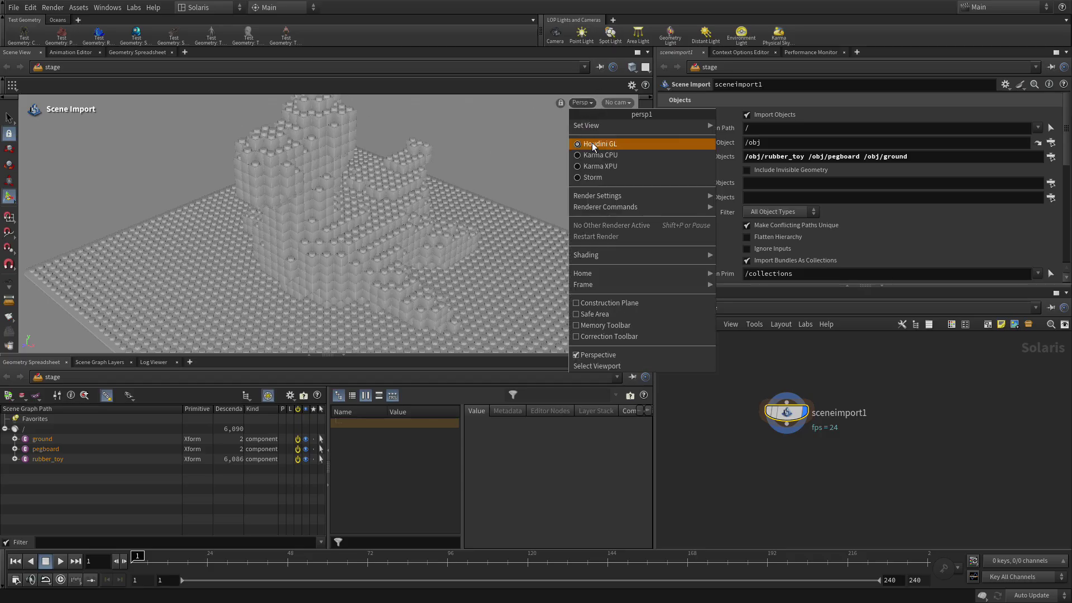
left_click(463, 127)
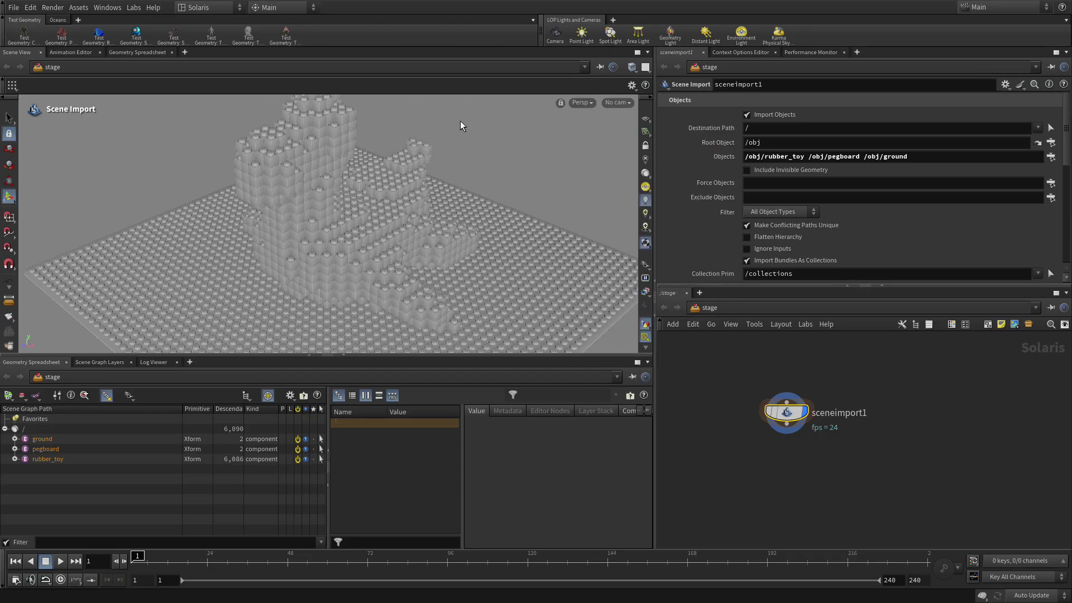
- Set the Destination Path to /geo and expand geo in the Scene Graph Tree
left_click(781, 129)
type("geo")
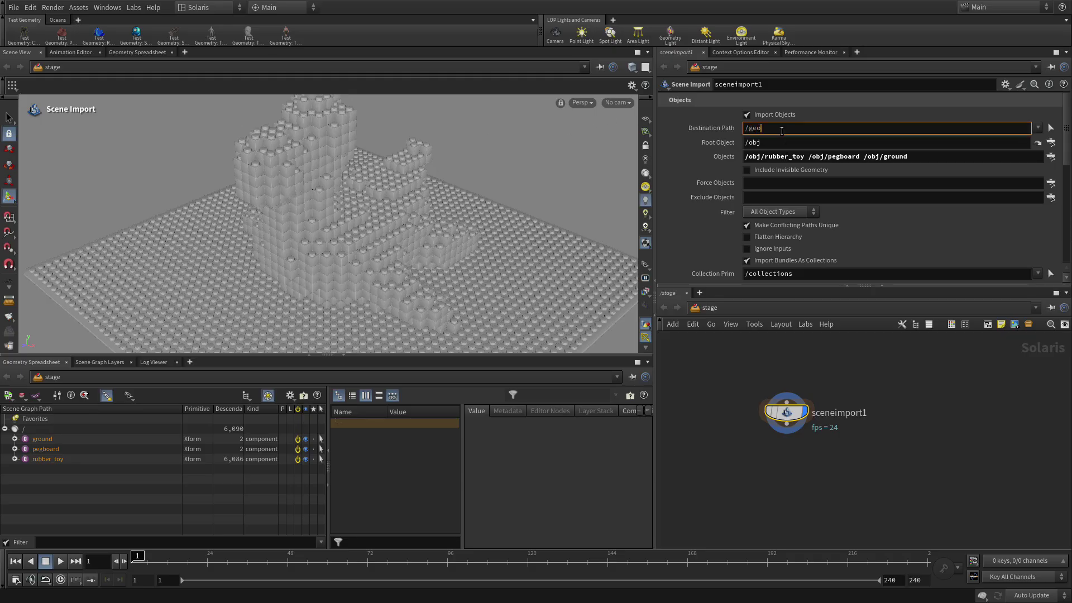
key("Return")
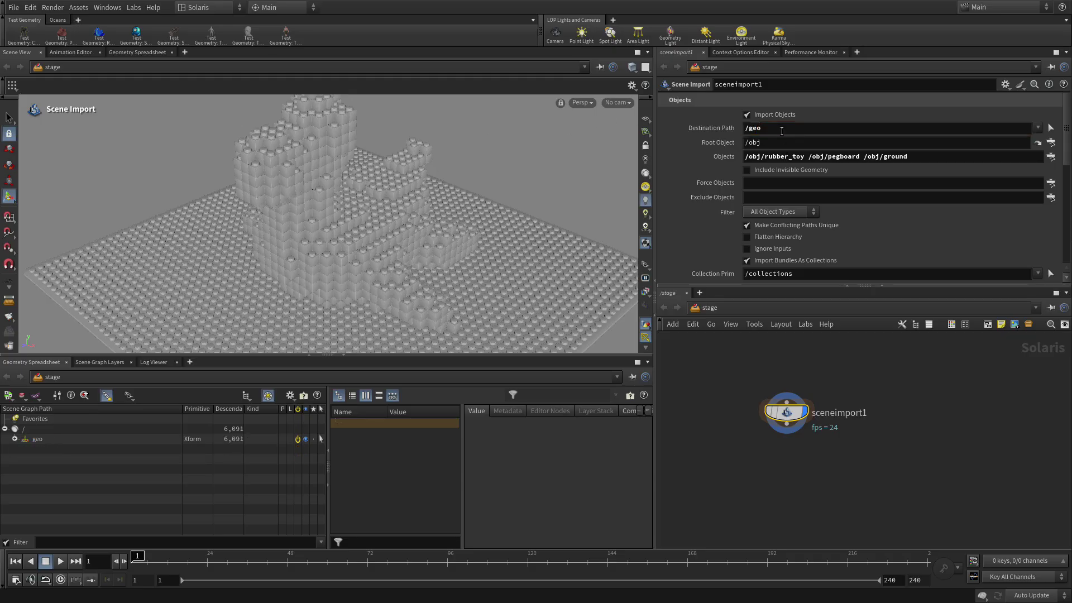
left_click(14, 439)
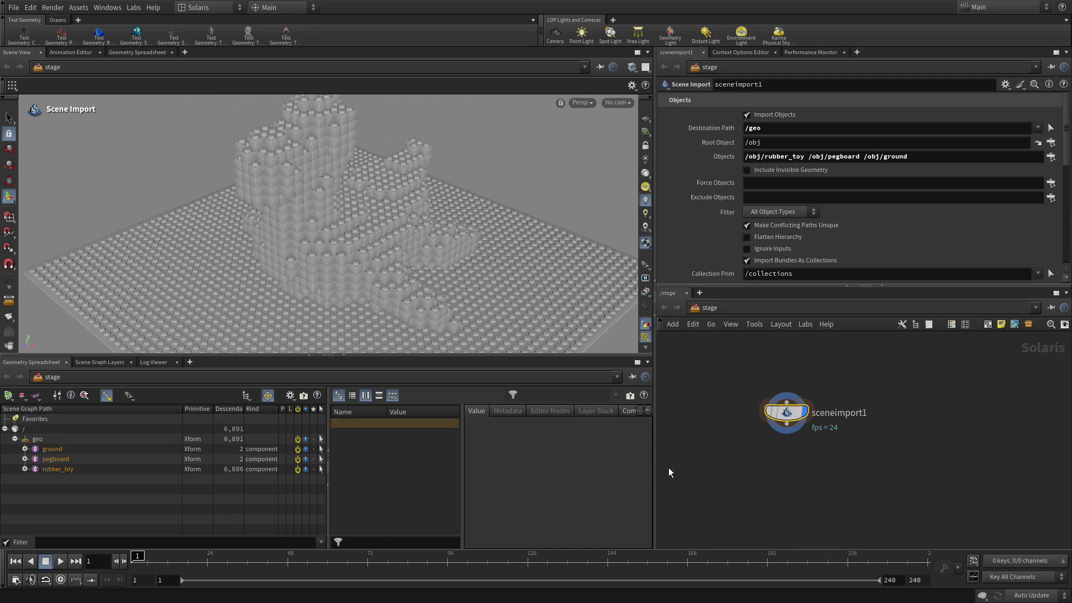
key("Escape")
left_click_drag(423, 280, 398, 263)
key("Return")
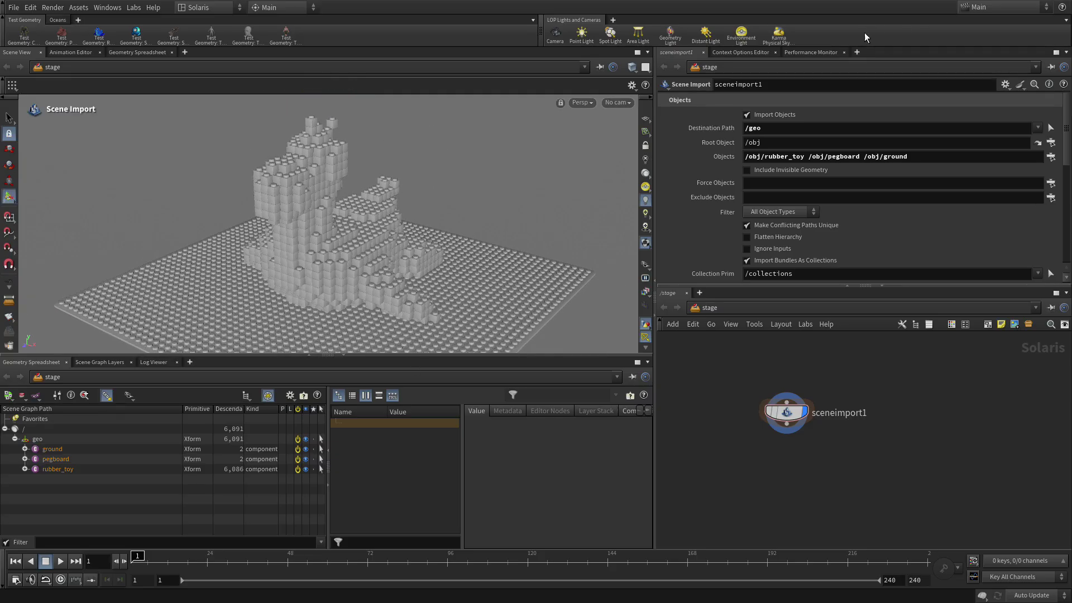
- Create camera1, lock it to the view, and dolly and pan to frame the toy
left_click(555, 35)
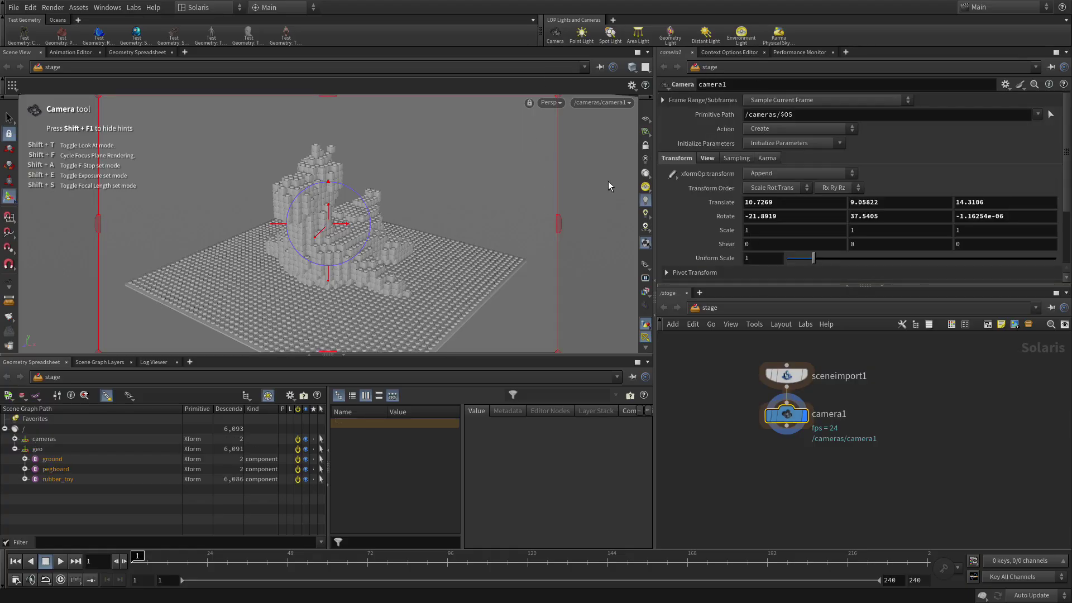
left_click(645, 145)
key("Escape")
scroll(407, 259, "up", 6)
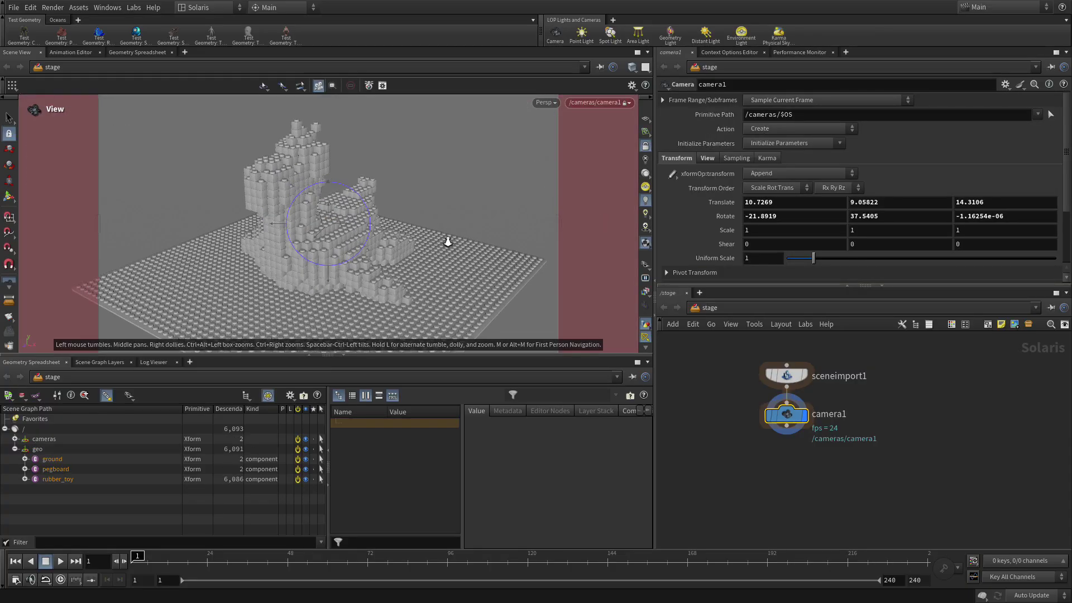
scroll(461, 225, "up", 5)
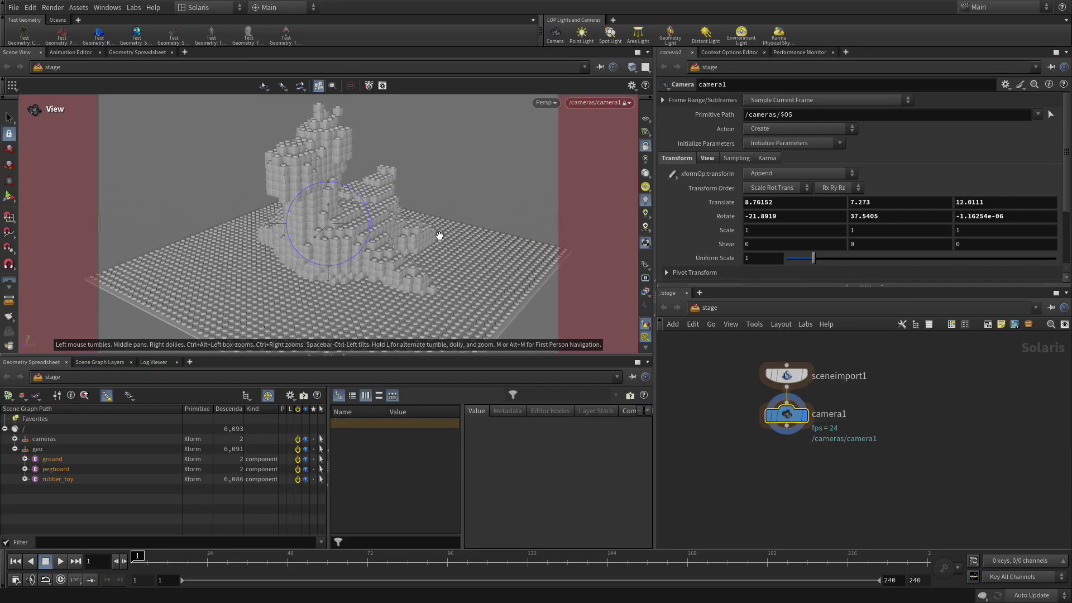
middle_click_drag(453, 214, 452, 245)
key("Return")
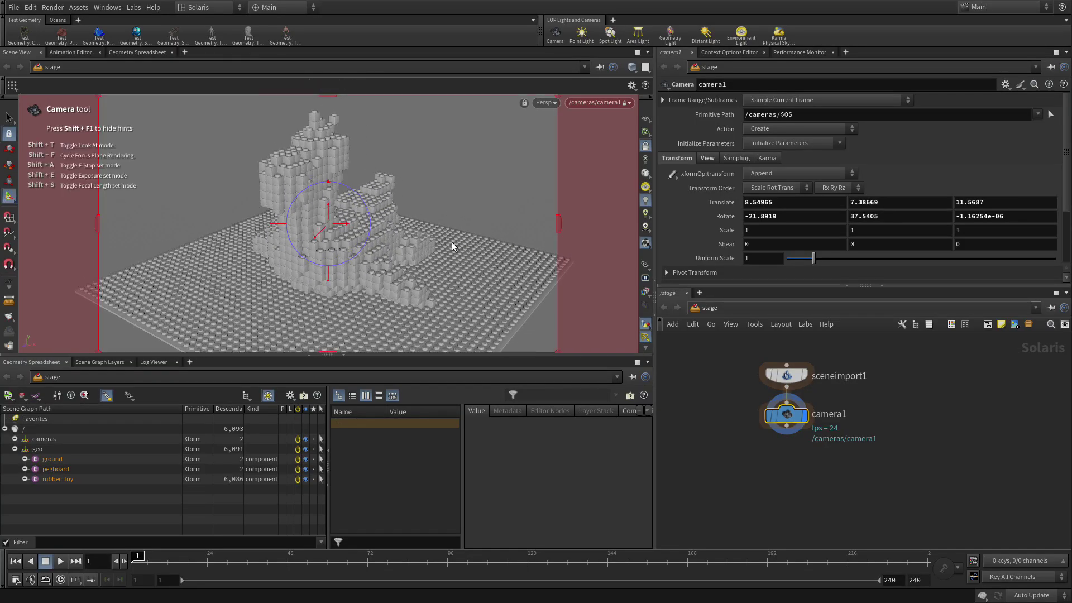
left_click(645, 146)
- Look through /cameras/camera1 in the viewport
key("Escape")
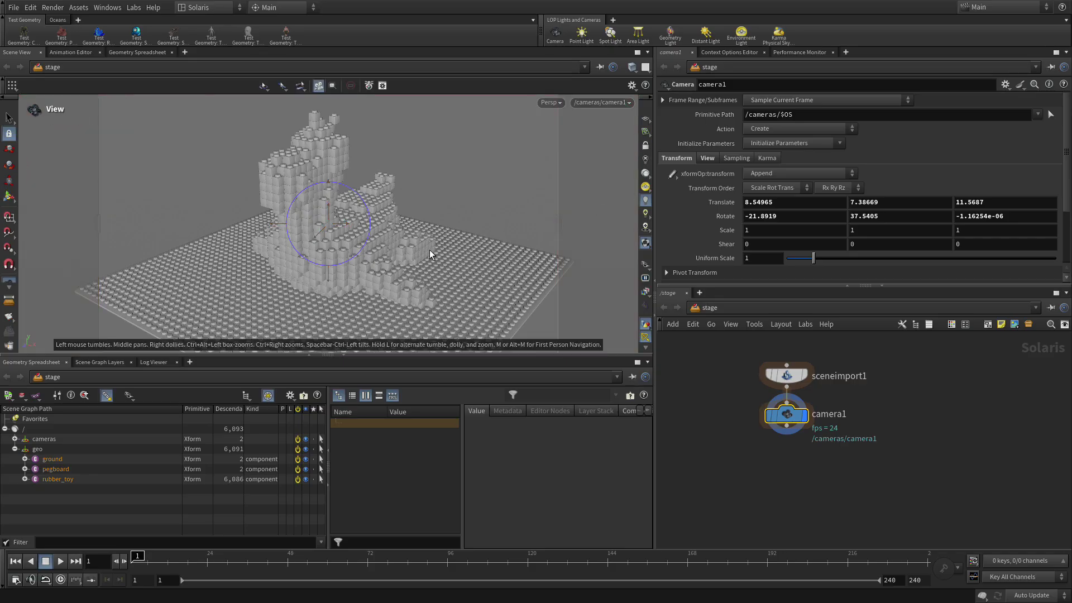
key("Return")
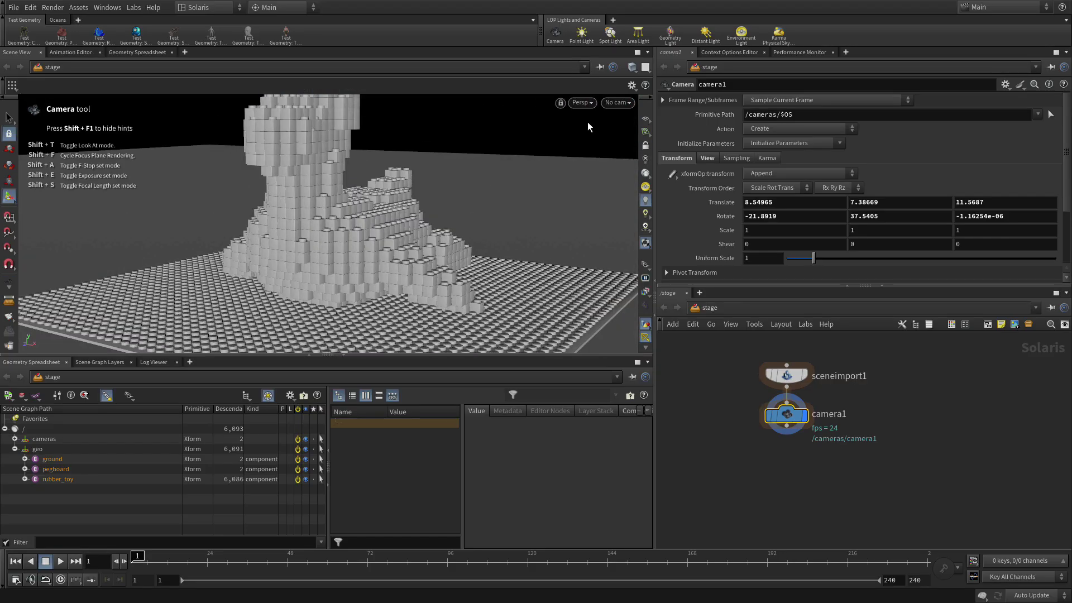
left_click(607, 103)
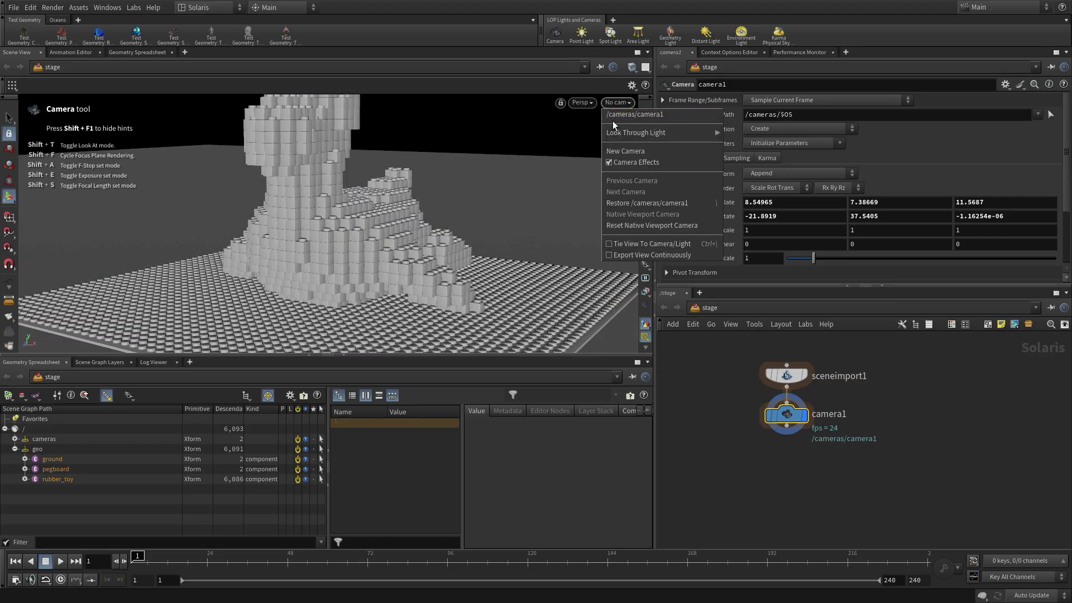
left_click(614, 119)
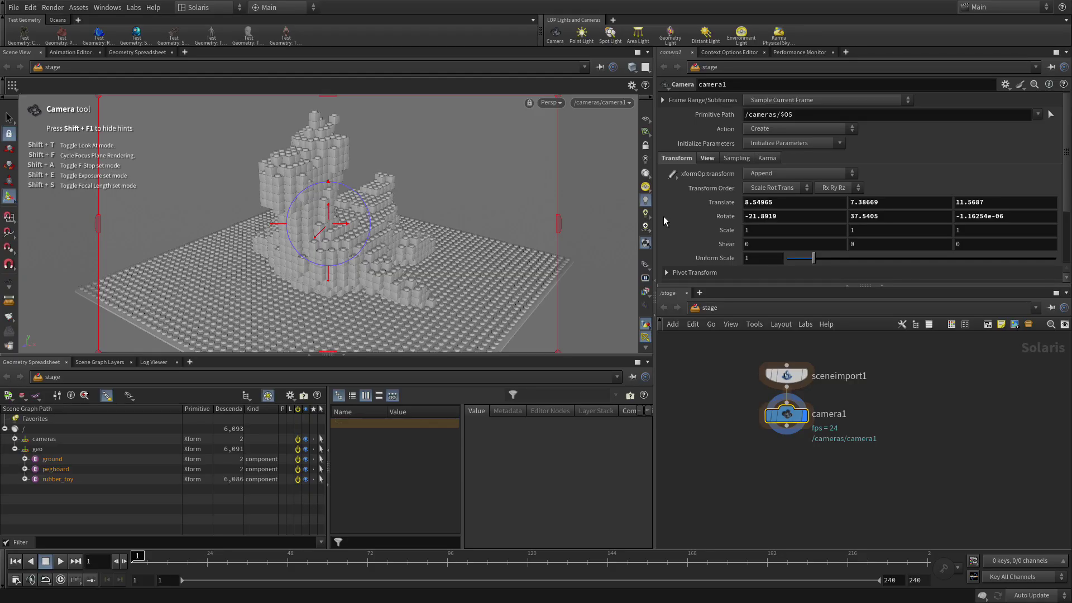
- Add a dome light textured with HDRIHaven_skylit_garage_2k.rat from $HFS/houdini/pic/hdri/
left_click(739, 34)
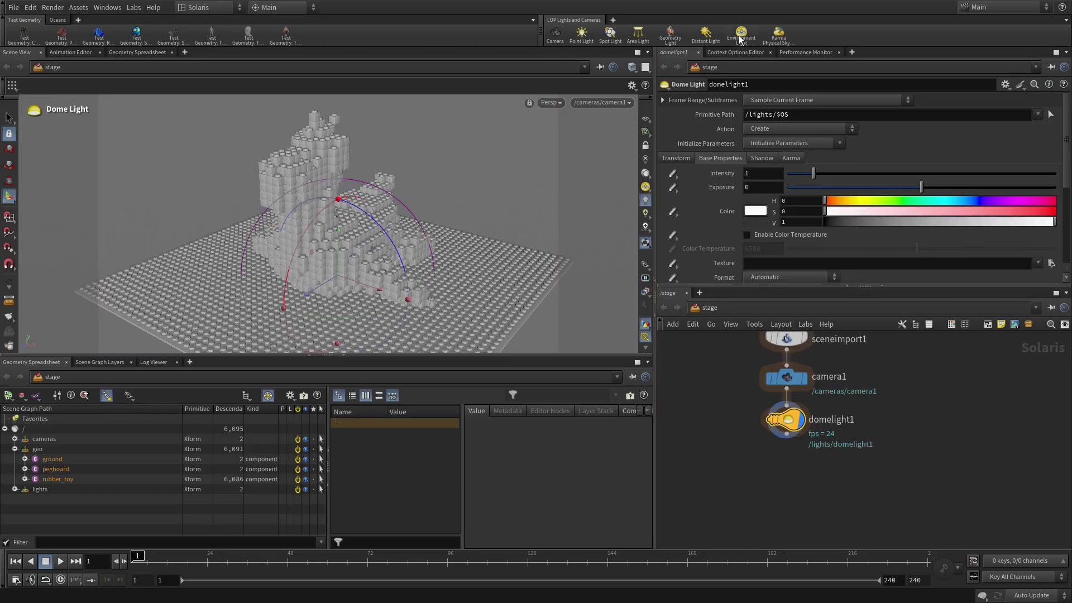
mouse_move(803, 432)
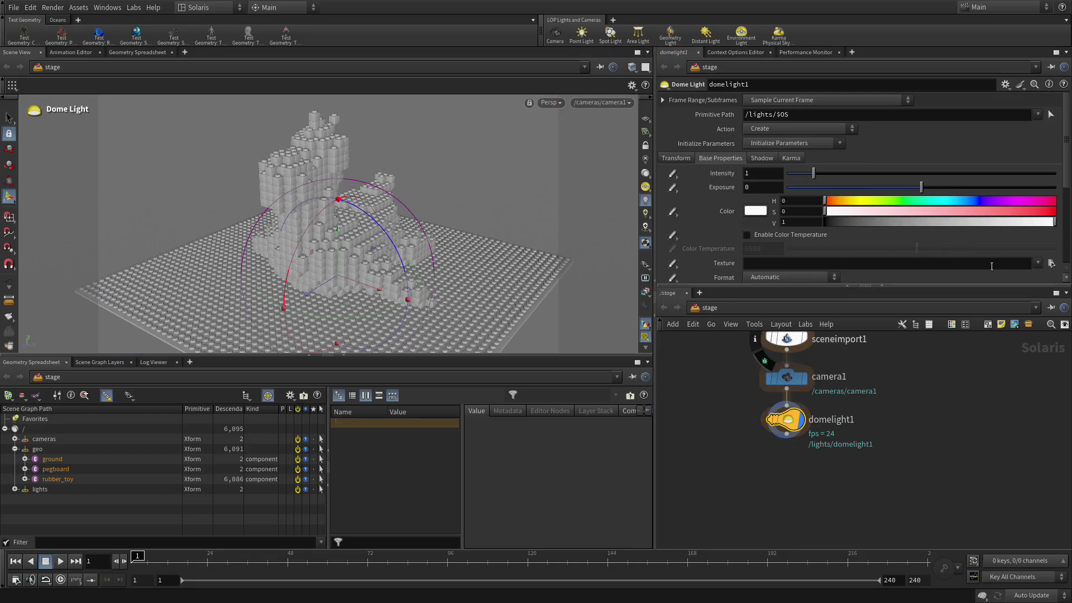
left_click(1051, 264)
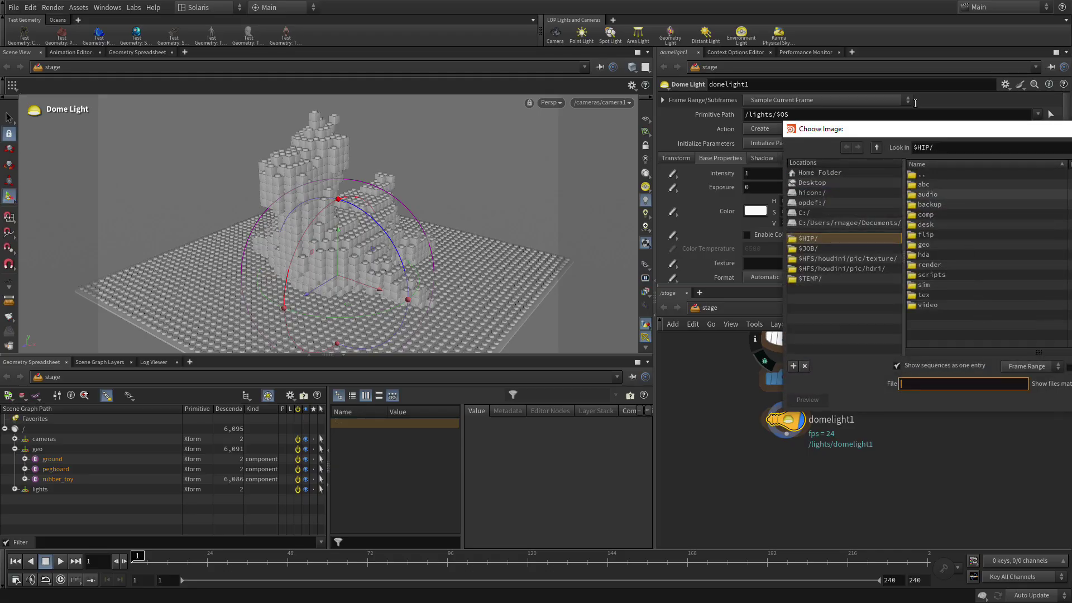
left_click_drag(940, 132, 534, 124)
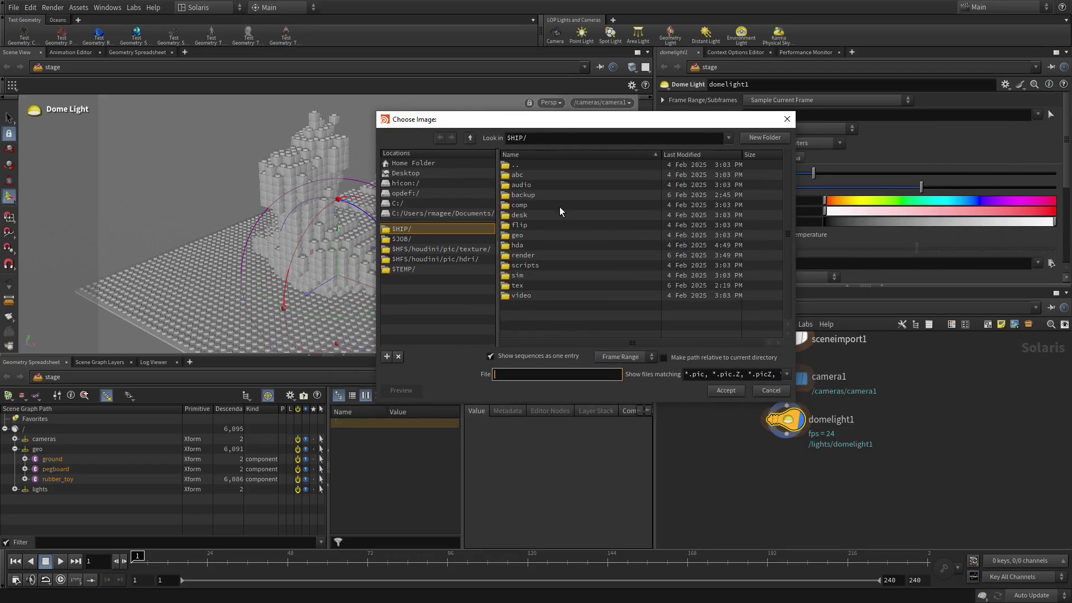
left_click(435, 258)
left_click(572, 194)
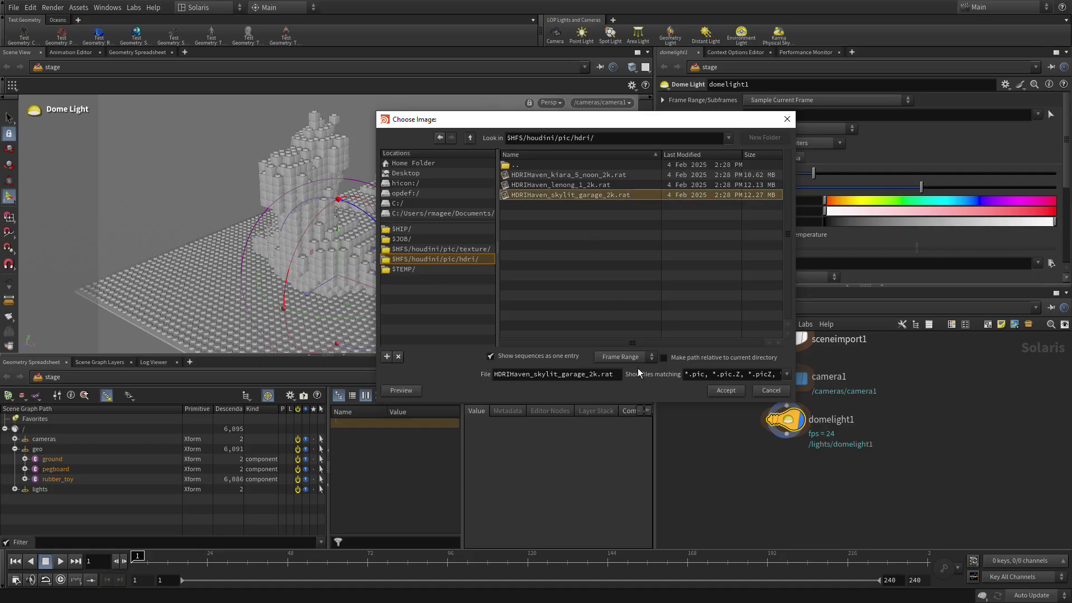
left_click(731, 390)
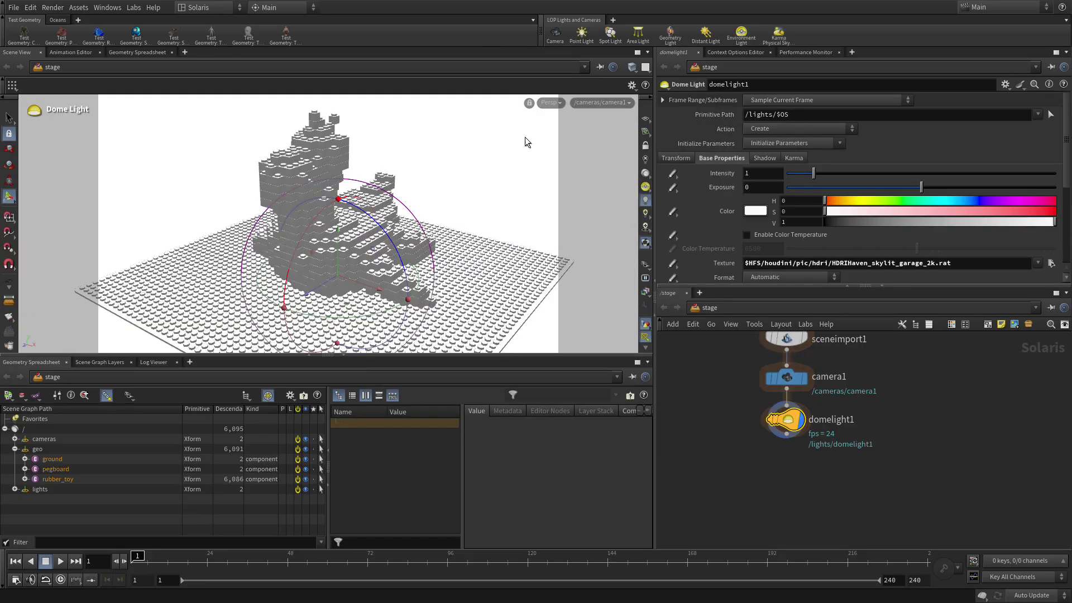
- Render the viewport with Karma XPU and switch to the Select tool
left_click(560, 103)
left_click(567, 163)
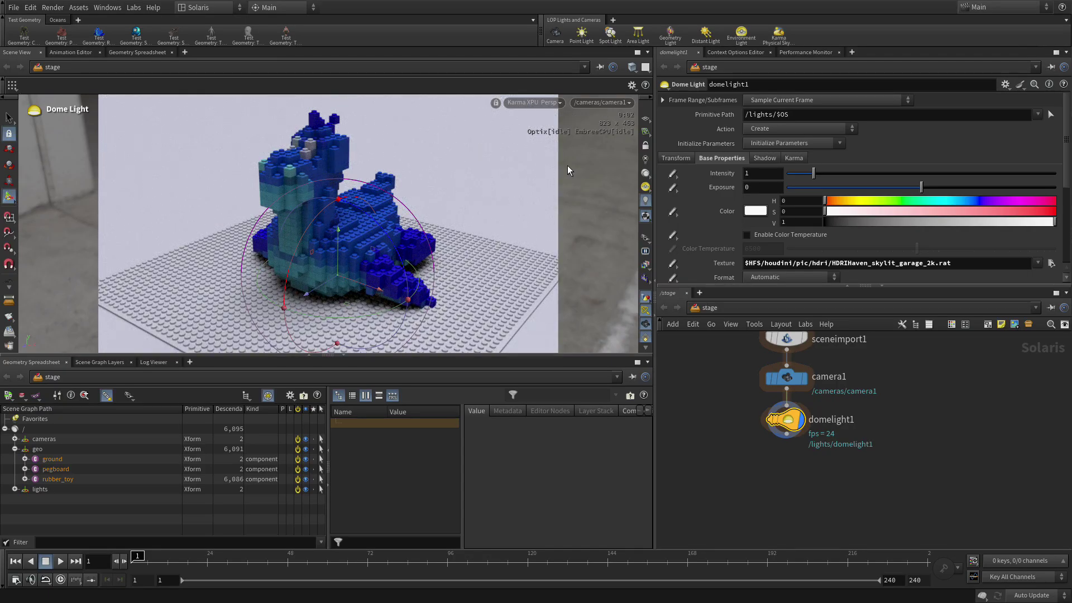
left_click(9, 117)
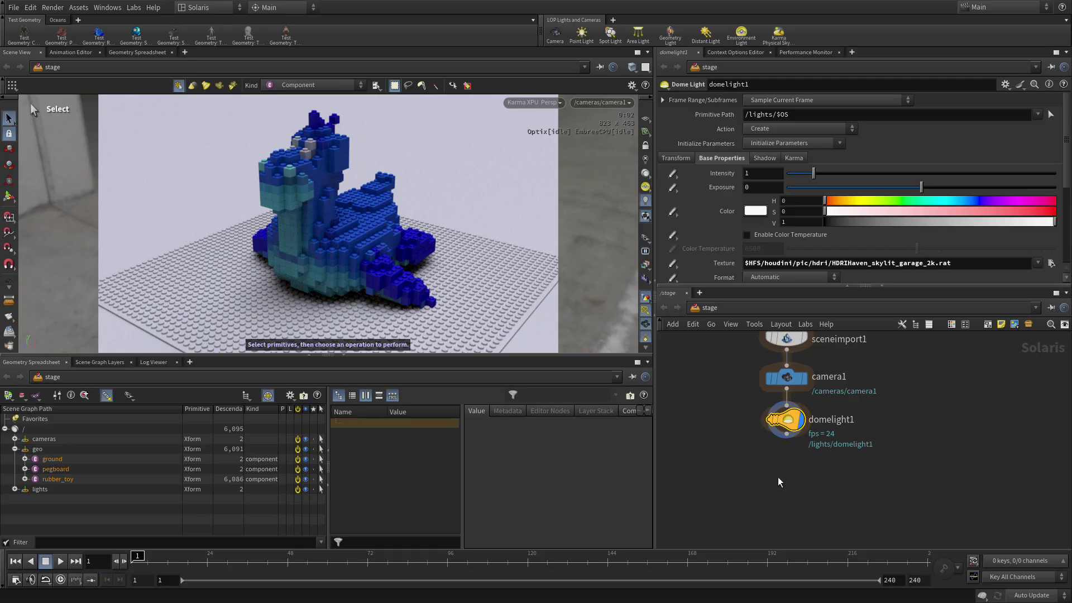
- Lower domelight1's Intensity to 0.5
left_click(758, 173)
type(".5")
key("Return")
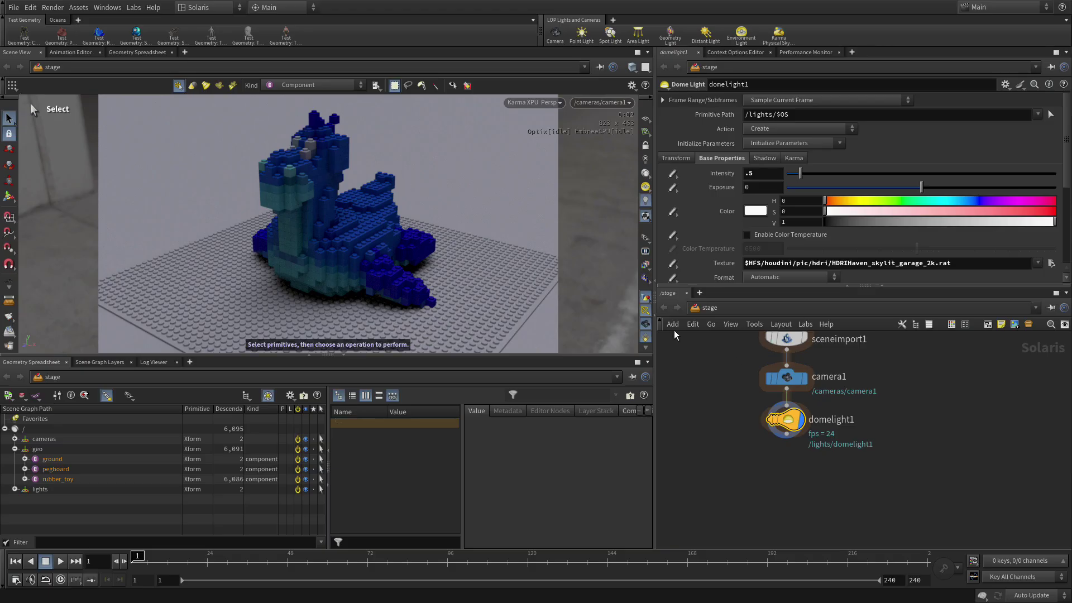
scroll(646, 298, "down", 1)
scroll(646, 298, "down", 2)
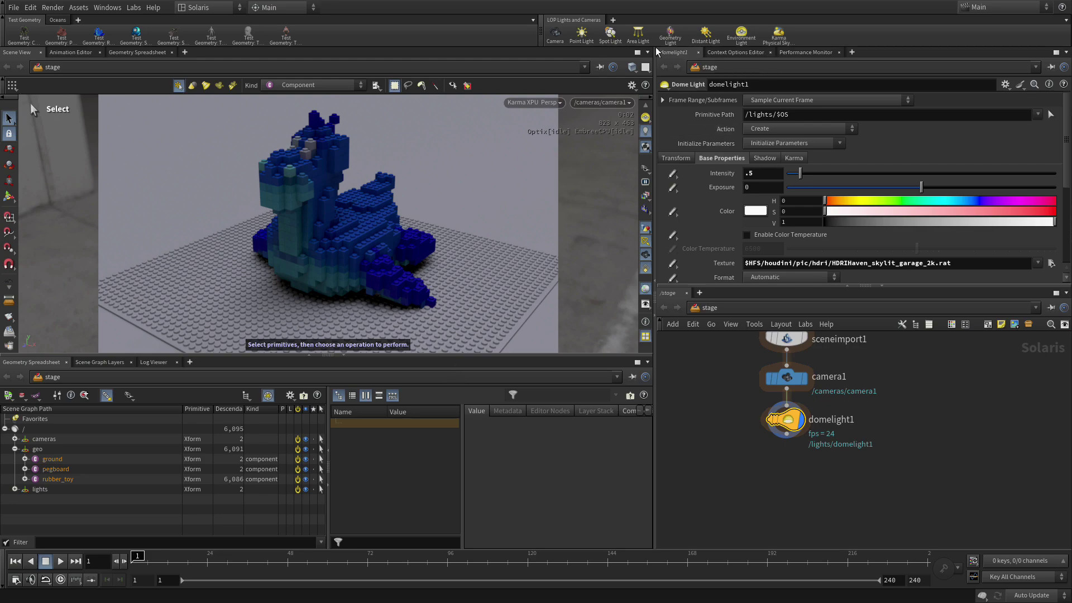
- Add pointlight1, view through camera1 again, and hide the light tool hints
left_click(581, 35)
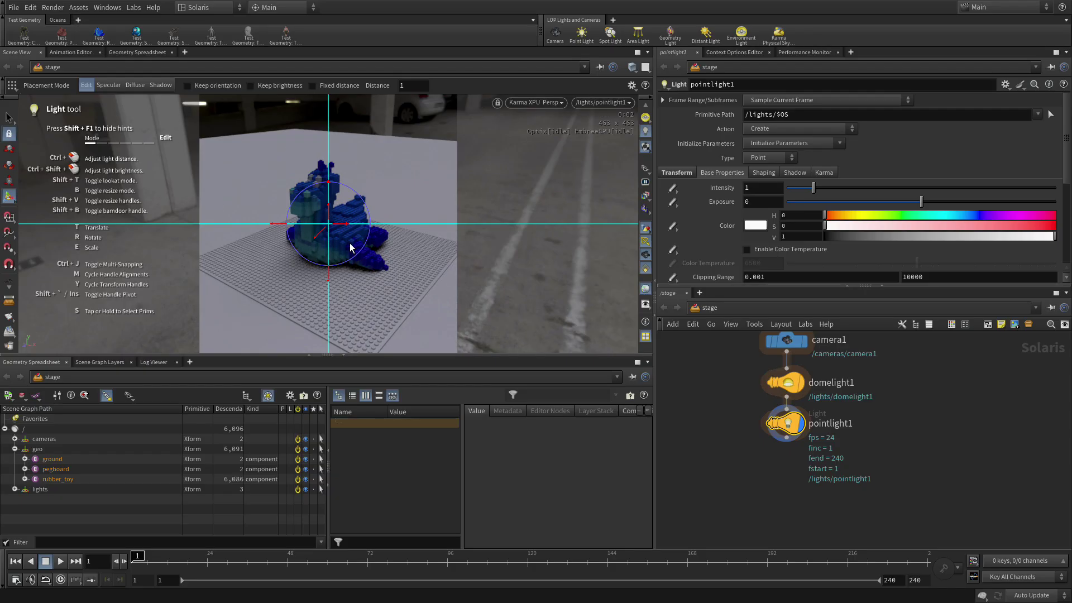
left_click(610, 105)
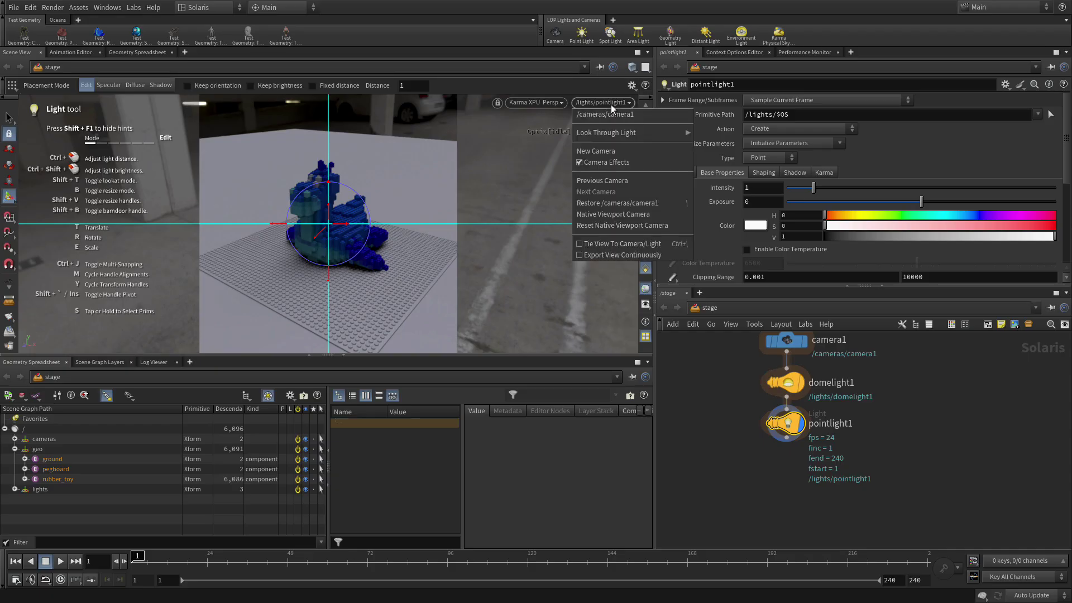
left_click(611, 115)
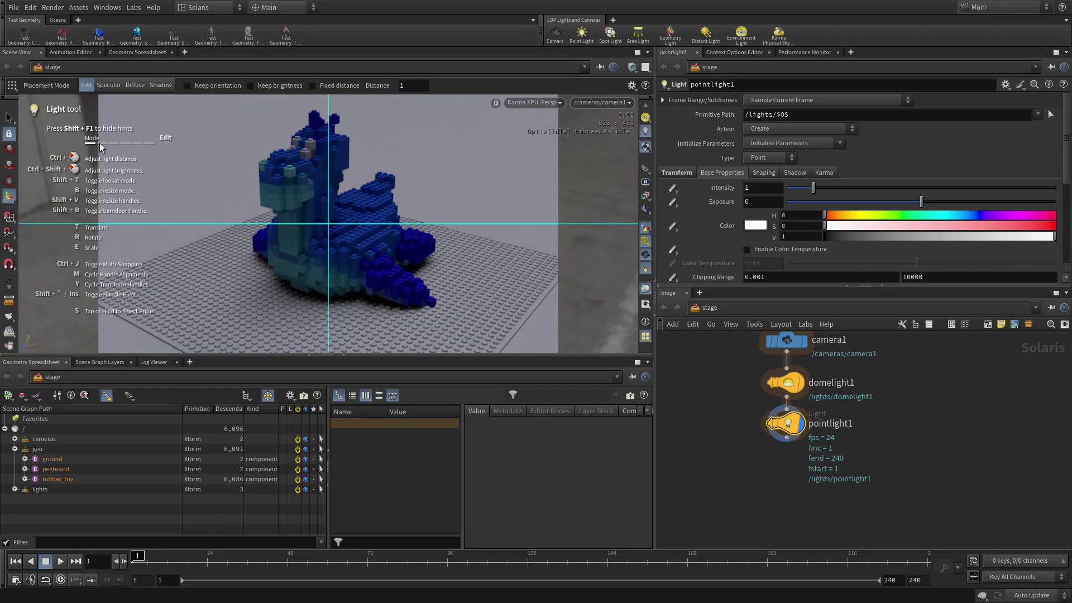
key("shift+F1")
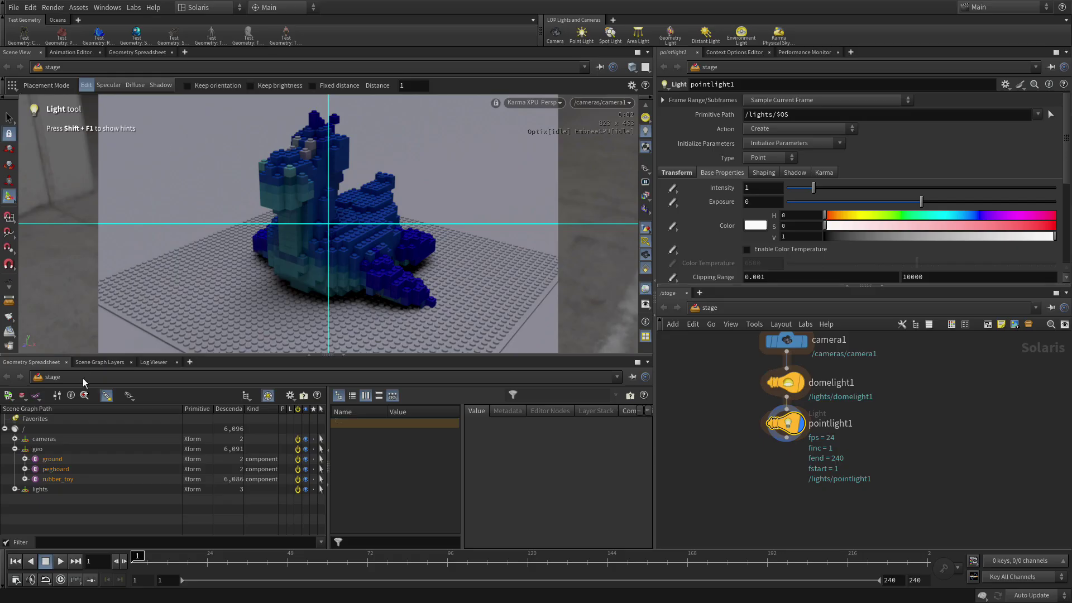
- In Shadow mode, place the point light so the toy's head shadows the pegboard
left_click(161, 86)
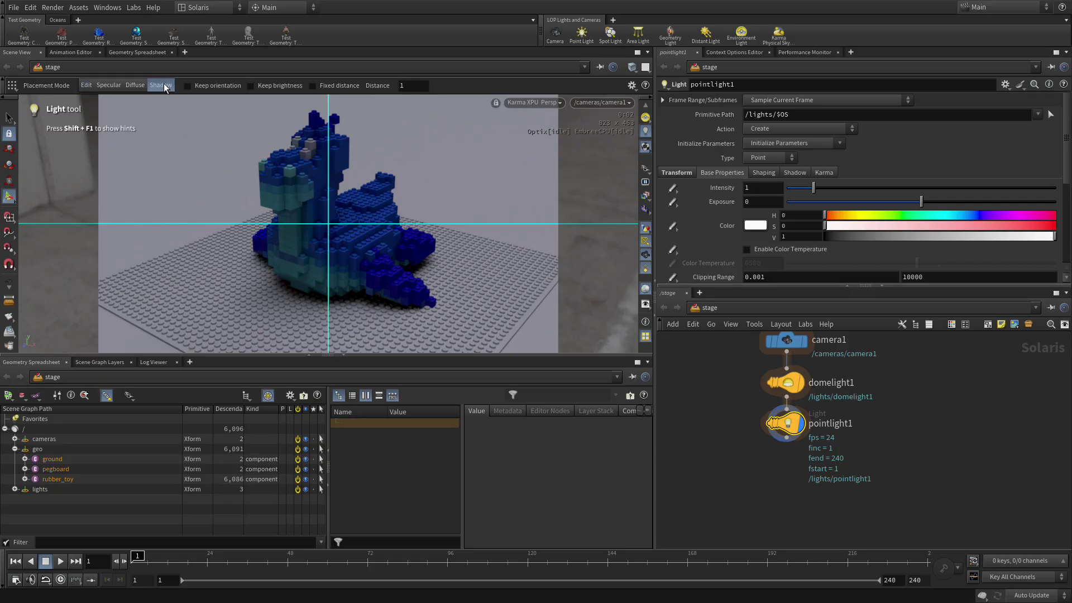
left_click(281, 166)
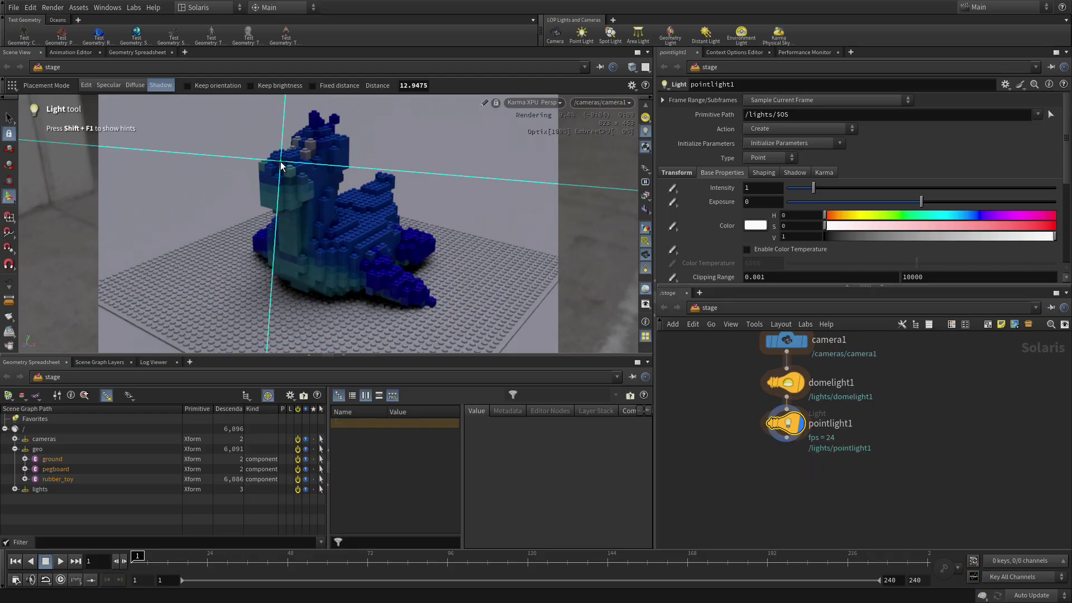
left_click(162, 217)
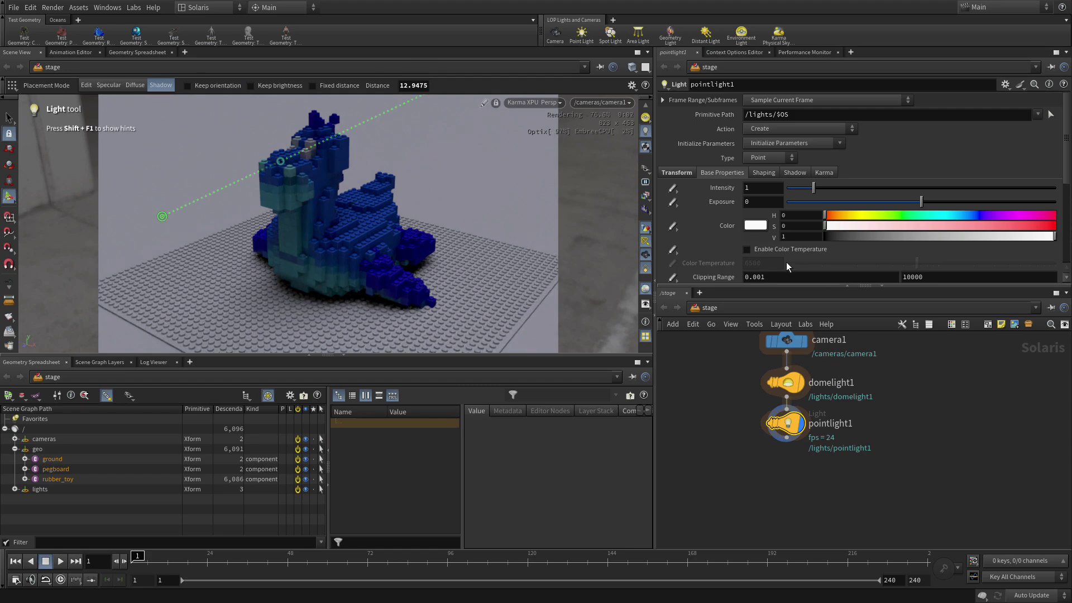
- Set the point light Intensity to 500 and move the shadow to a new pegboard spot
left_click_drag(756, 188, 735, 188)
type("500")
key("Return")
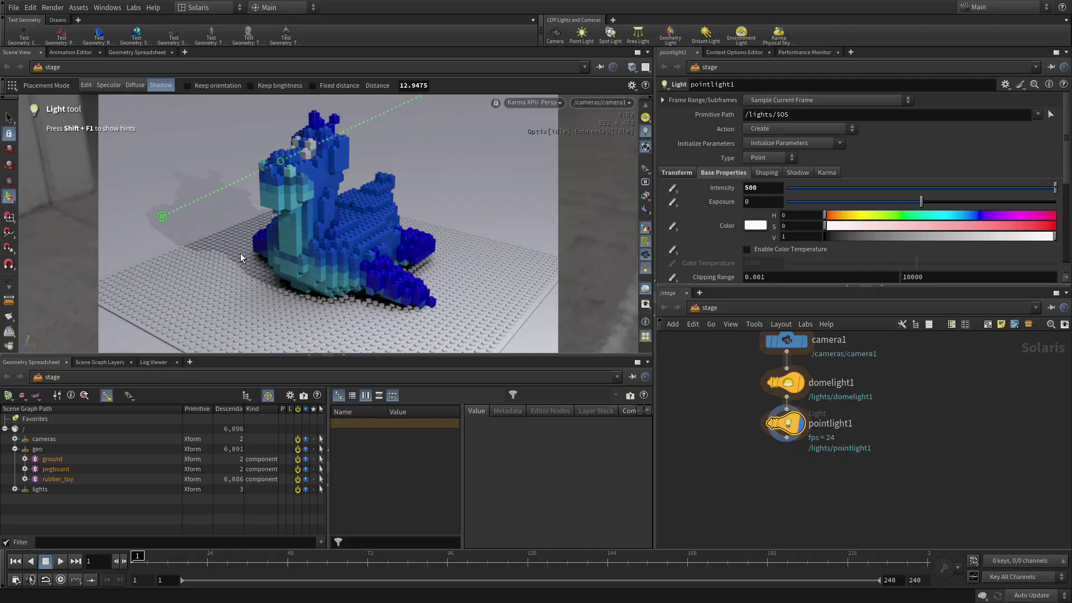
left_click(188, 226)
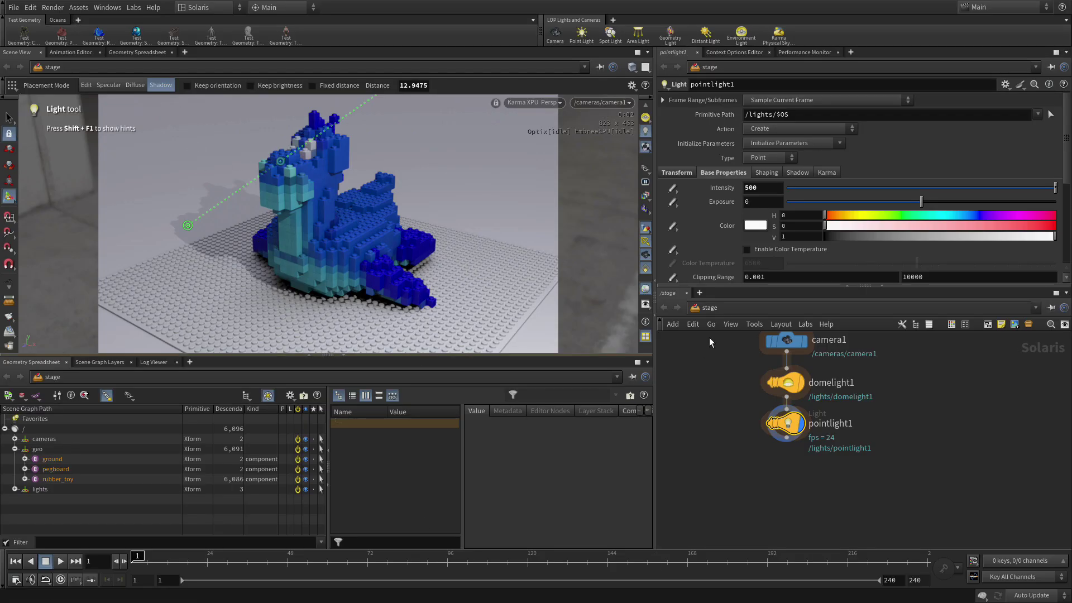
middle_click_drag(920, 394, 887, 430)
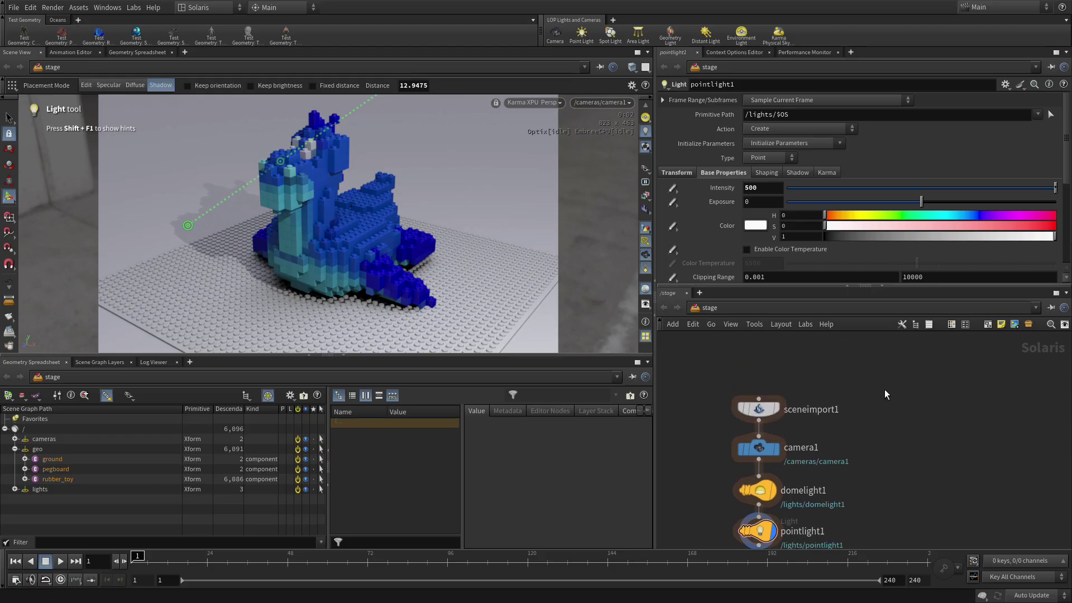
- Add a Quick Surface Material node named rubbertoy_mtl
key("Tab")
type("q")
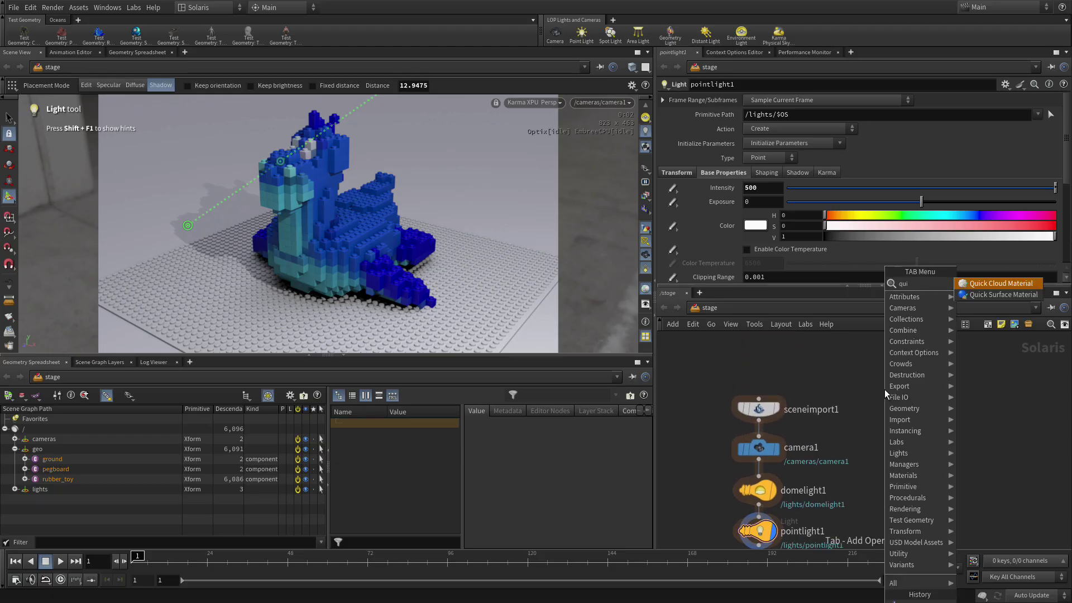
type("uick")
key("Down")
key("Return")
left_click(887, 377)
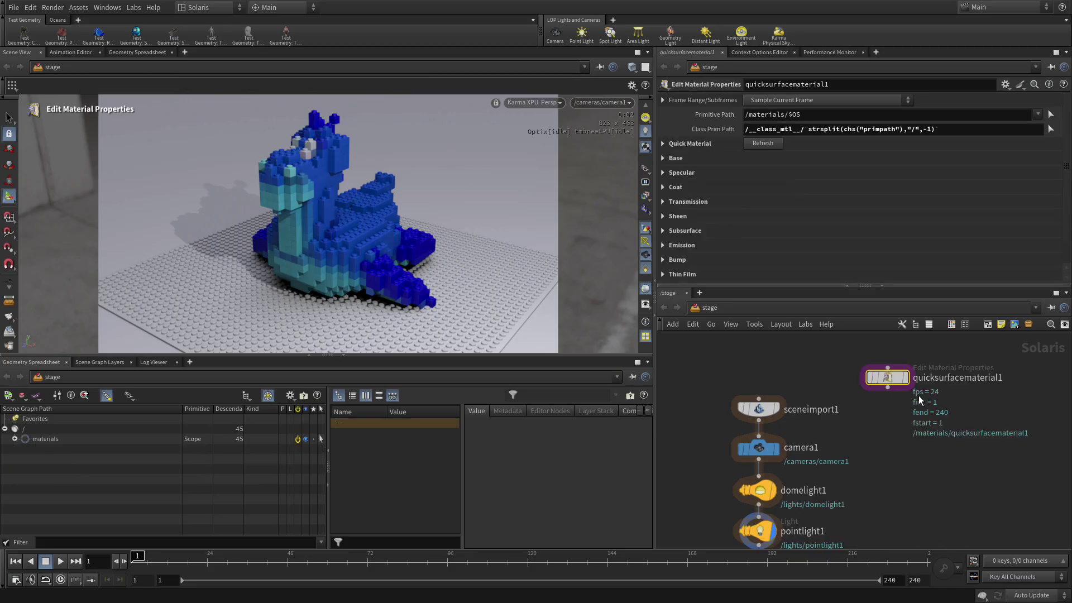
double_click(924, 378)
type("r")
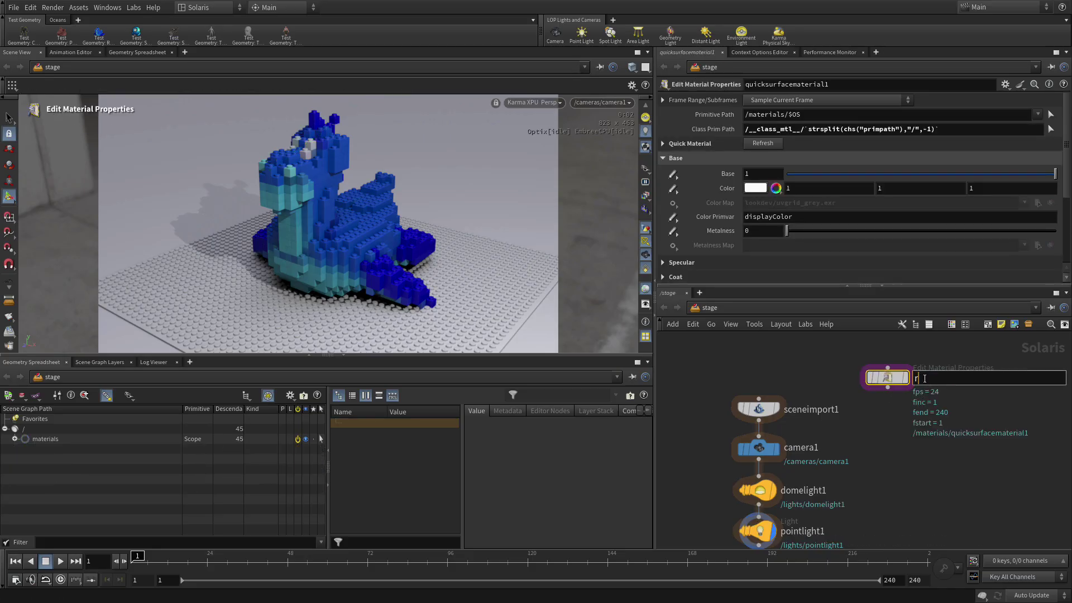
type("ubbertoy_mtl")
key("Return")
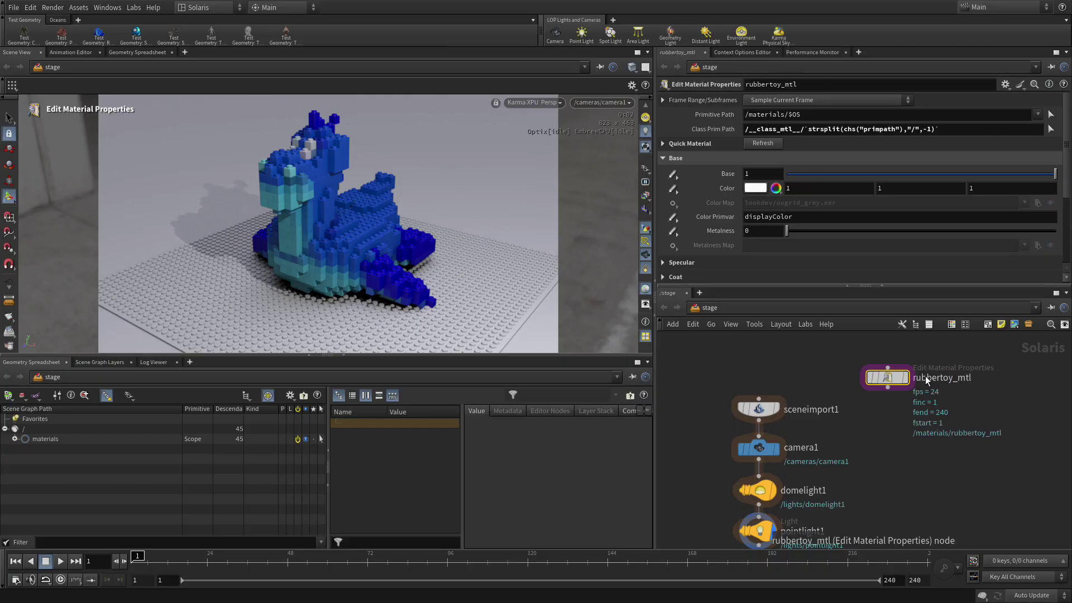
- Duplicate rubbertoy_mtl twice and rename the copies pegboard_mtl and ground_mtl
left_click_drag(890, 379, 889, 454)
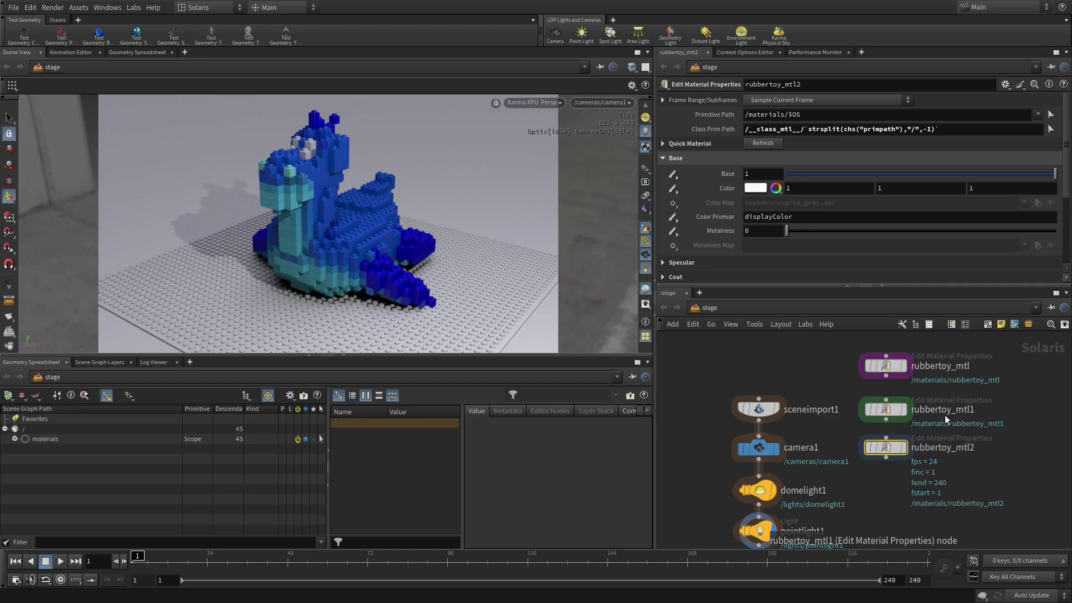
double_click(944, 414)
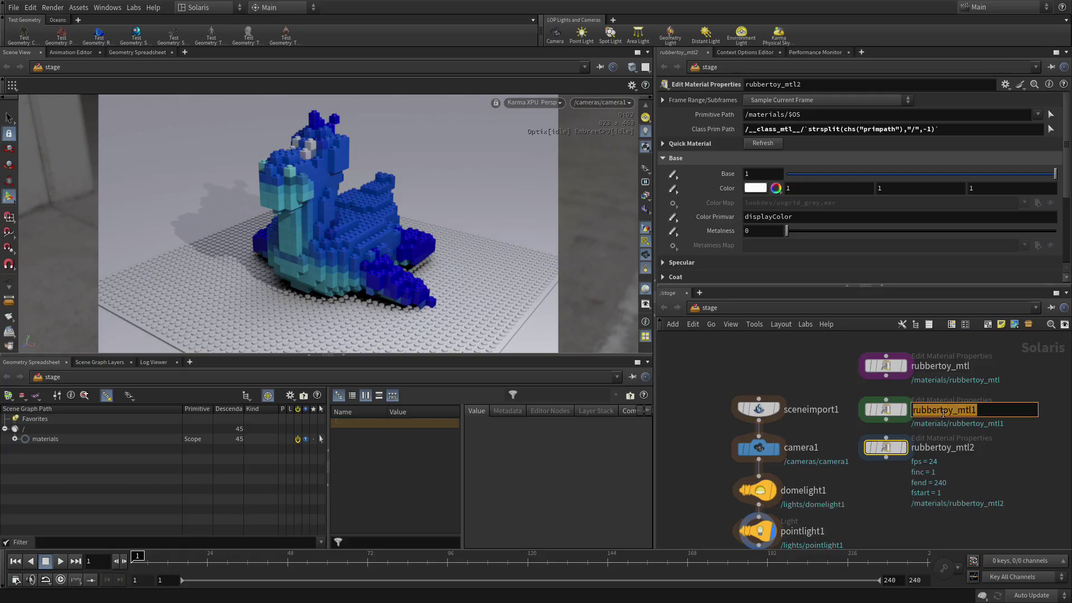
type("pegboa")
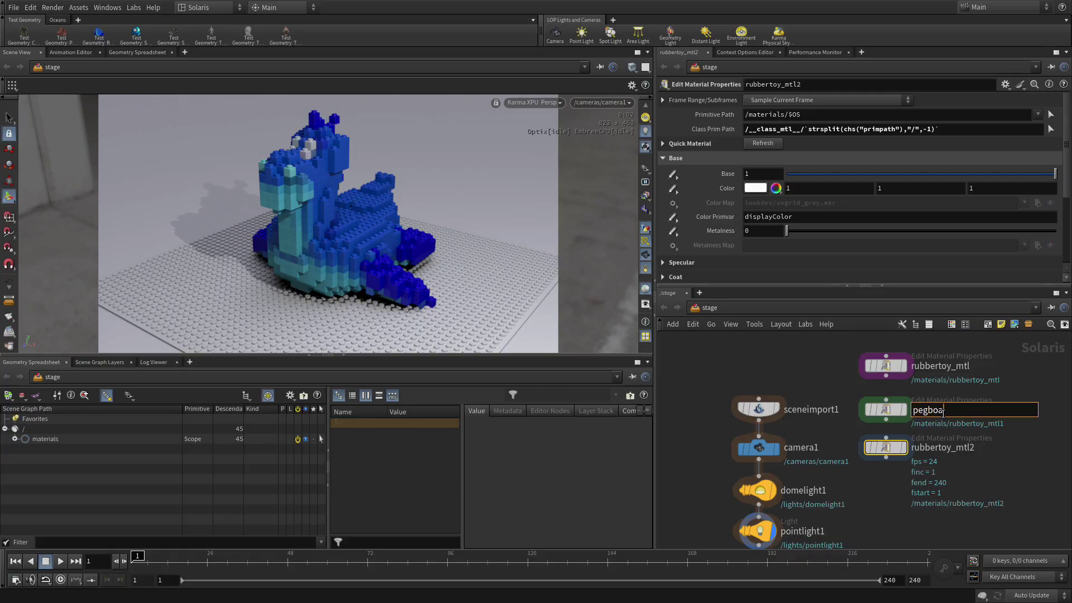
type("rd_mtl")
key("Return")
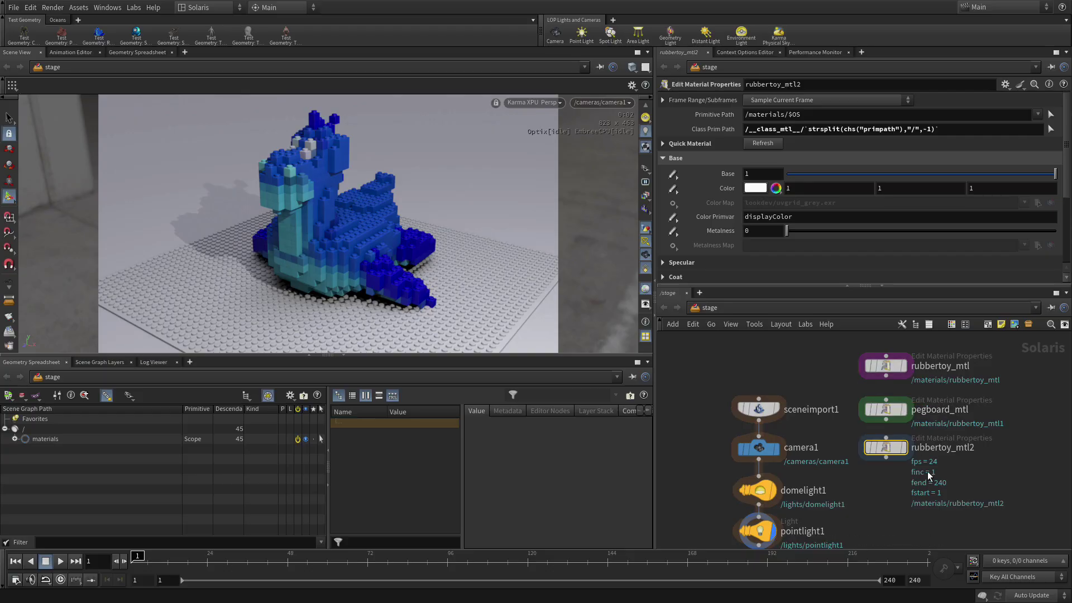
double_click(928, 448)
type("gro")
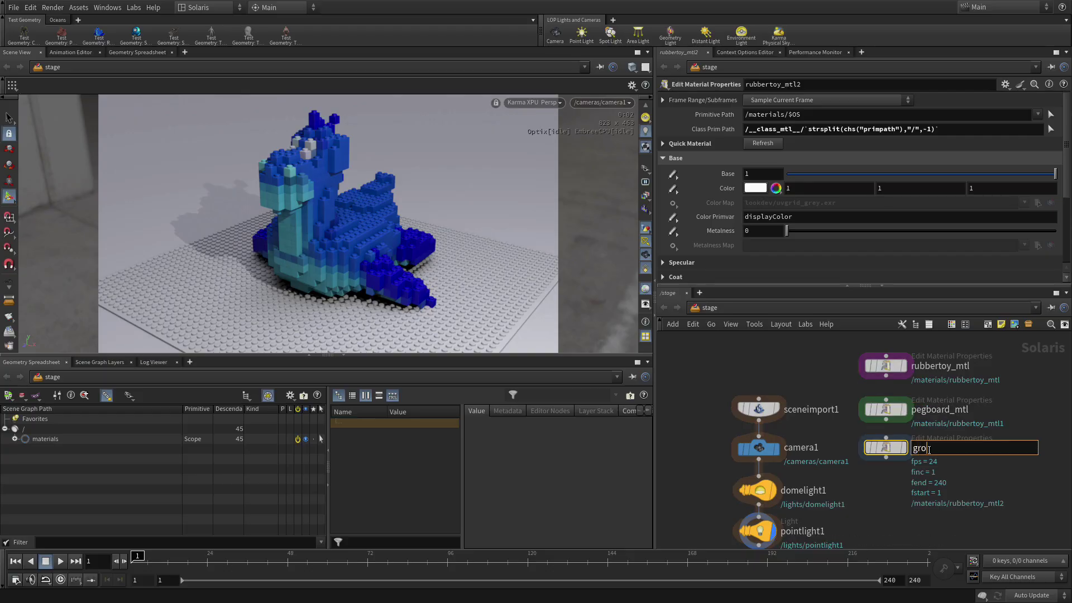
type("und_mtl")
key("Return")
left_click(881, 410)
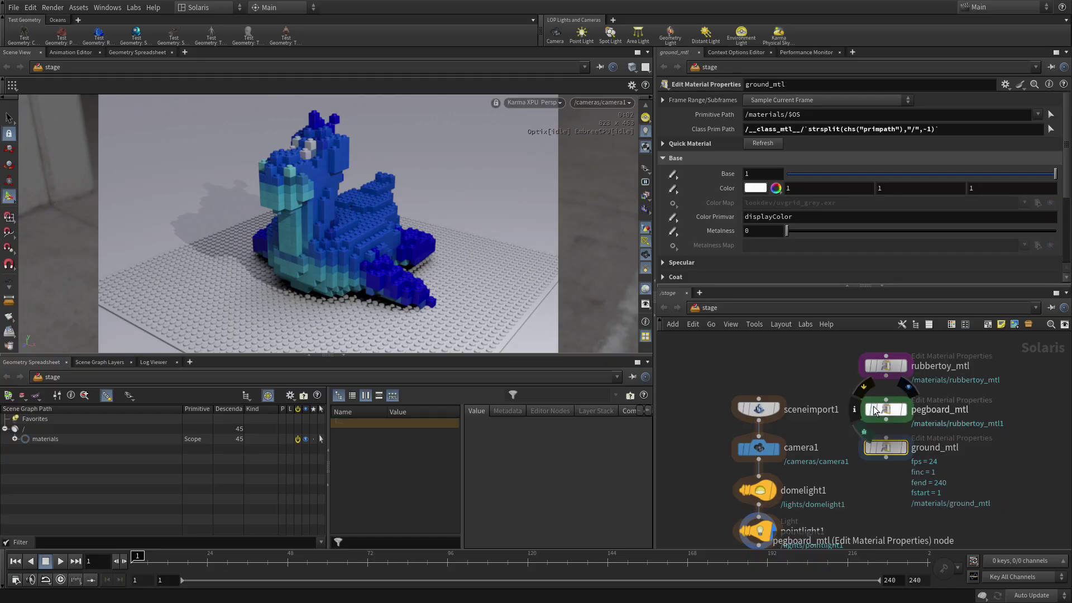
- Give pegboard_mtl a 0.2 grey base colour and ground_mtl a 0.02, 0.08, 0.02 green
left_click(757, 188)
left_click(820, 159)
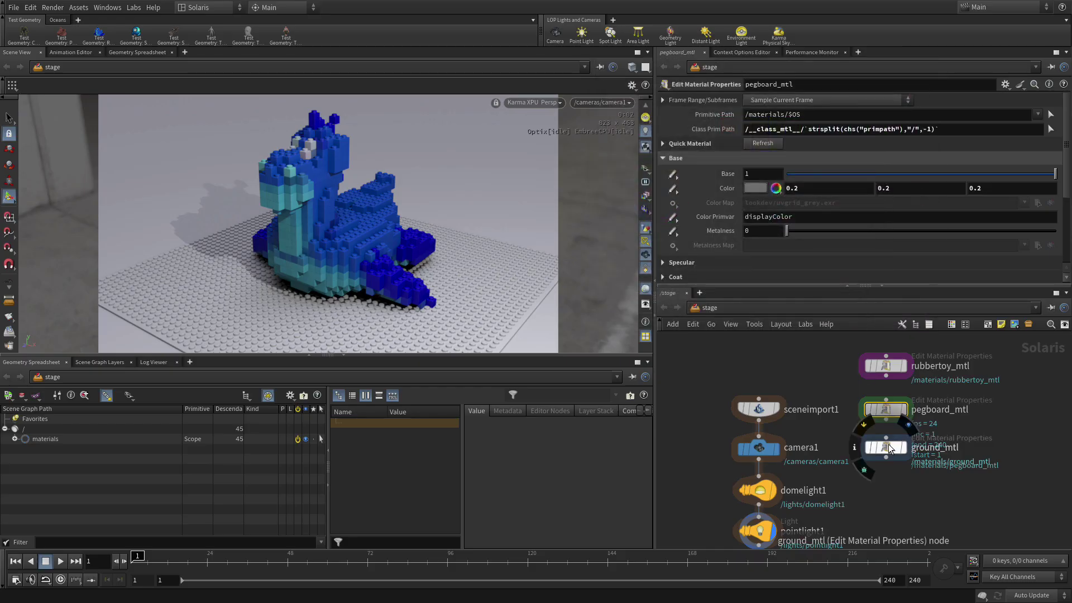
left_click(889, 445)
left_click(761, 189)
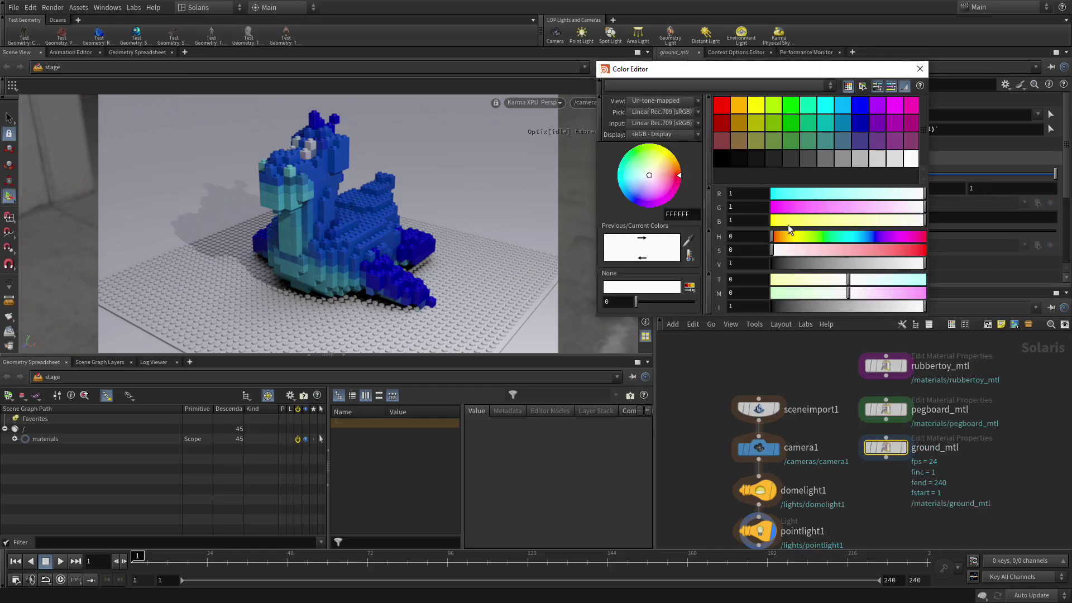
left_click(791, 140)
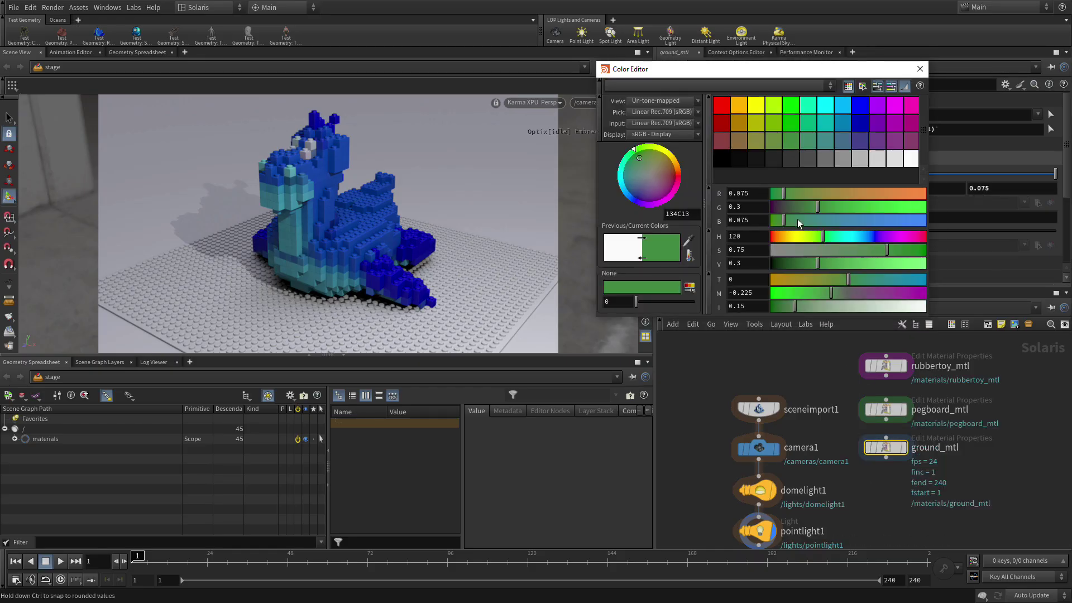
left_click(791, 263)
left_click_drag(791, 263, 784, 264, "ctrl")
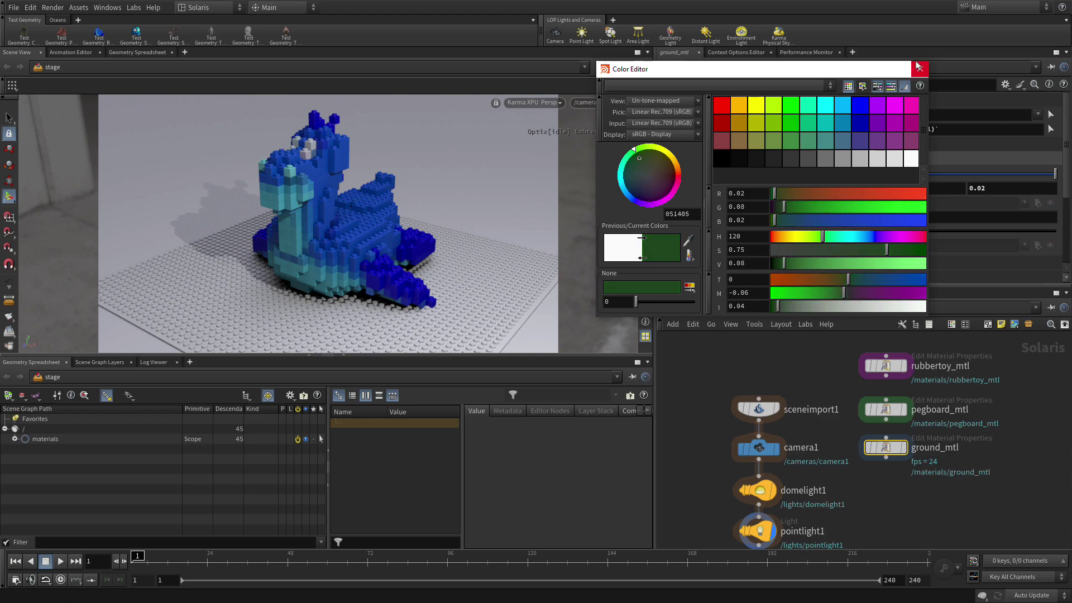
left_click(920, 69)
left_click(927, 502)
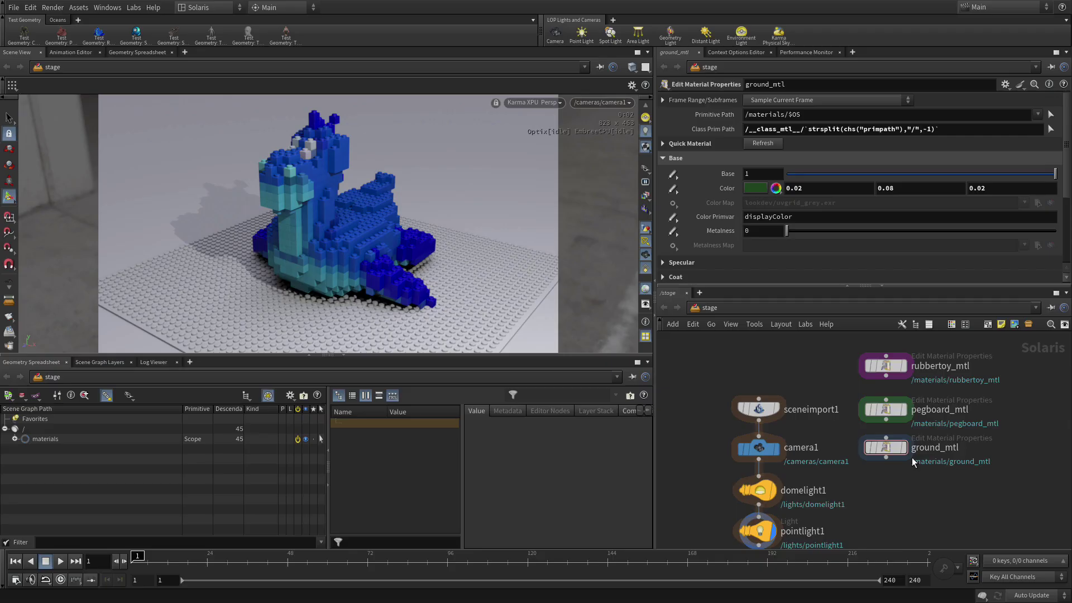
- Chain the materials: wire rubbertoy_mtl into pegboard_mtl, then pegboard_mtl into ground_mtl
left_click(886, 375)
left_click(886, 399)
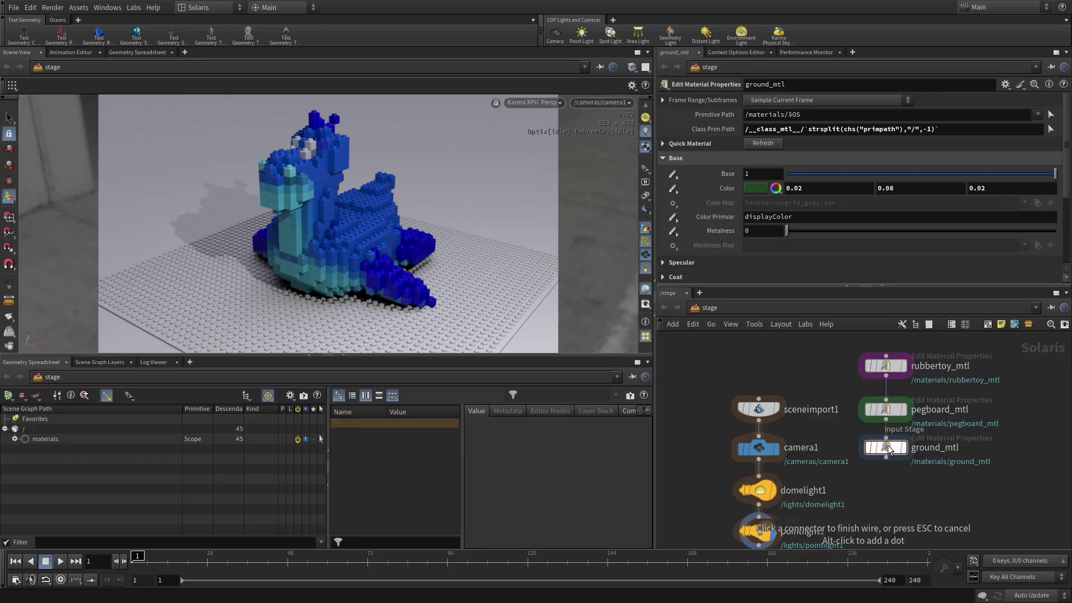
left_click(886, 441)
- Move the camera and both light nodes down to make room in the network
middle_click_drag(913, 499, 903, 467)
scroll(893, 466, "down", 4)
left_click_drag(847, 494, 798, 477)
left_click(862, 467)
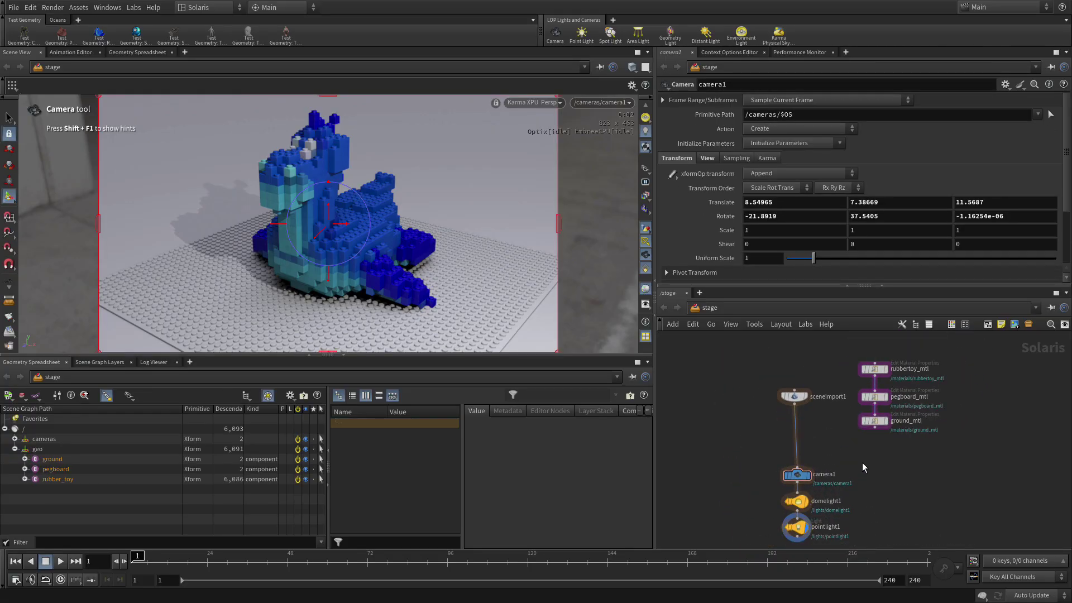
- Insert a Merge between sceneimport1 and camera1 and wire ground_mtl into it
key("Tab")
type("karma")
key("Return")
left_click(796, 443)
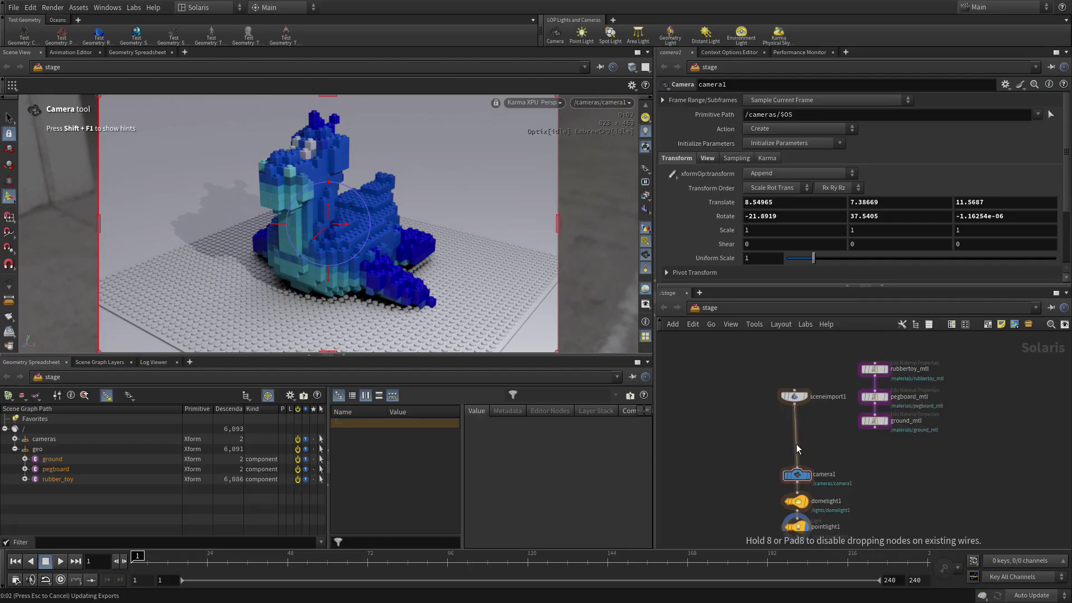
left_click(874, 429)
left_click(812, 450)
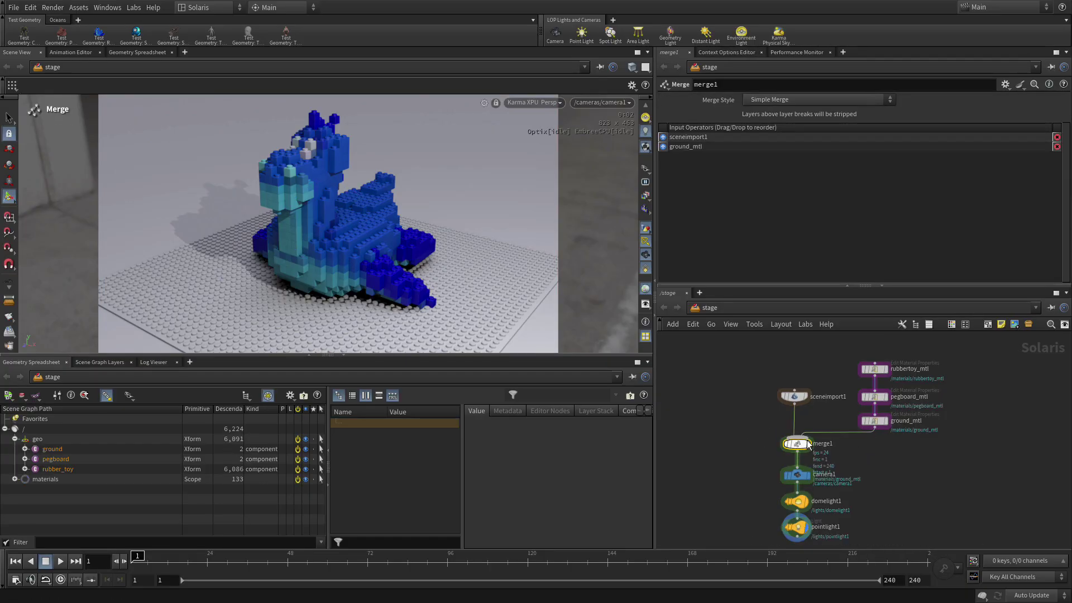
- Select camera1 and choose a Material Linker node to add above it
middle_click_drag(812, 453, 802, 394)
left_click_drag(855, 513, 789, 449)
left_click(790, 450)
key("Tab")
type("m")
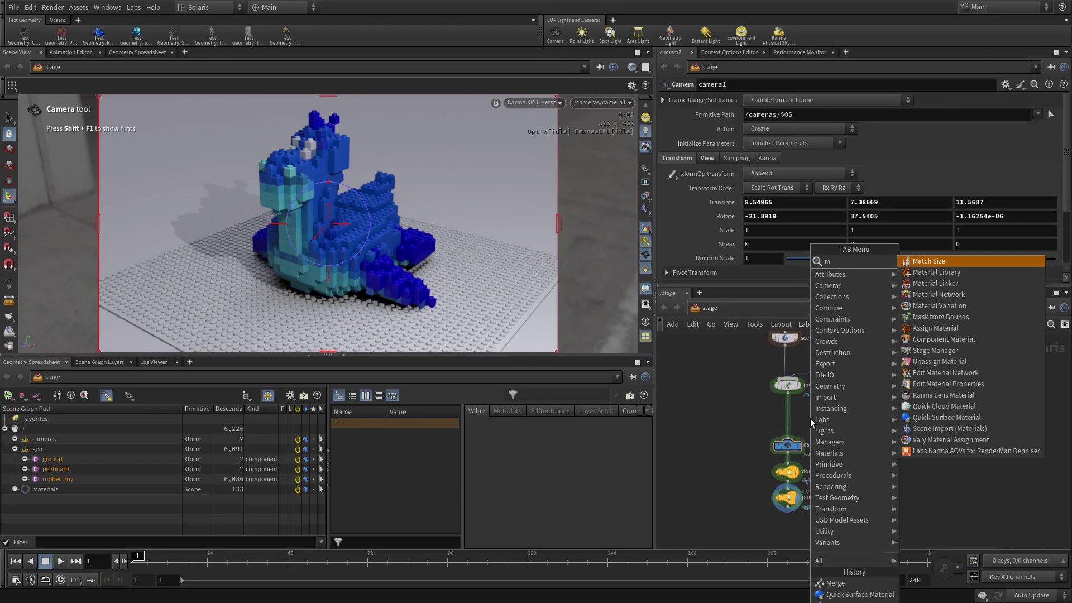
type("ateria")
key("Return")
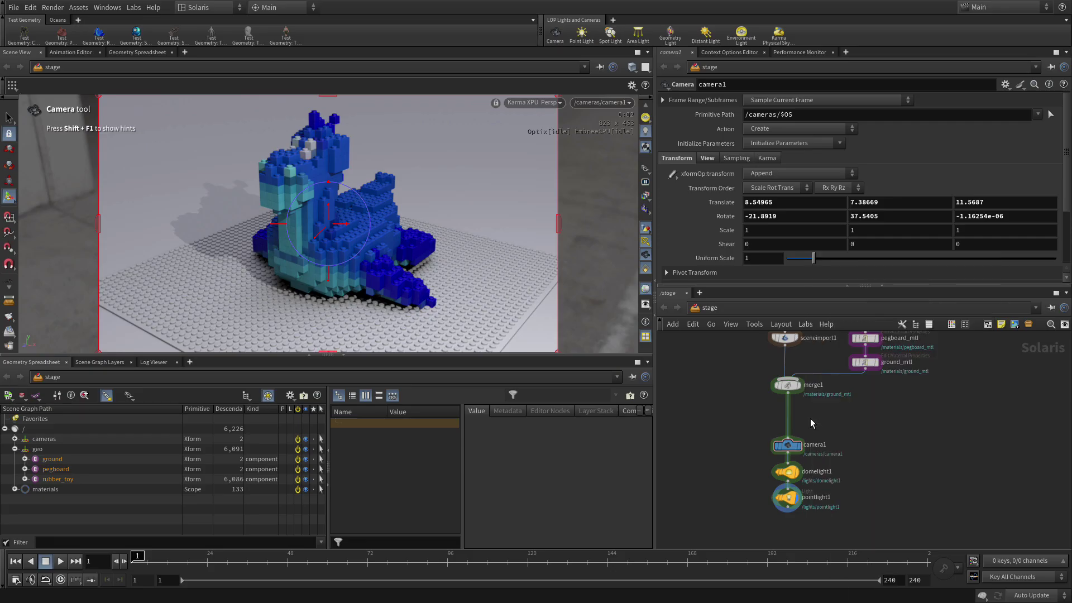
- Drop the Material Linker after merge1 and assign rubbertoy_mtl to the rubber_toy geometry
left_click(793, 419)
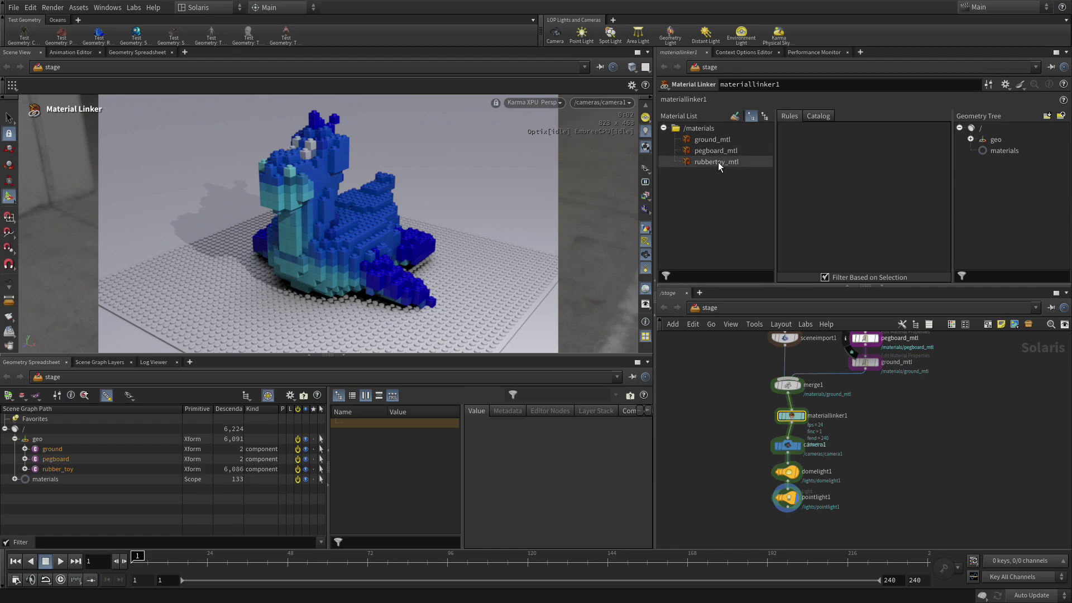
left_click_drag(725, 165, 823, 130)
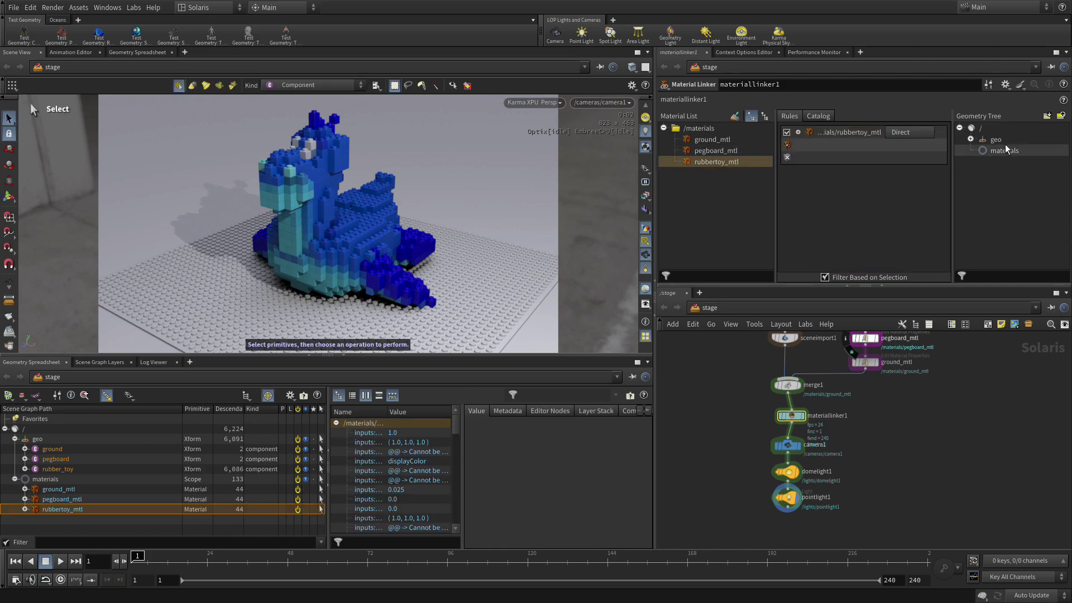
left_click(971, 139)
left_click_drag(1000, 172, 852, 145)
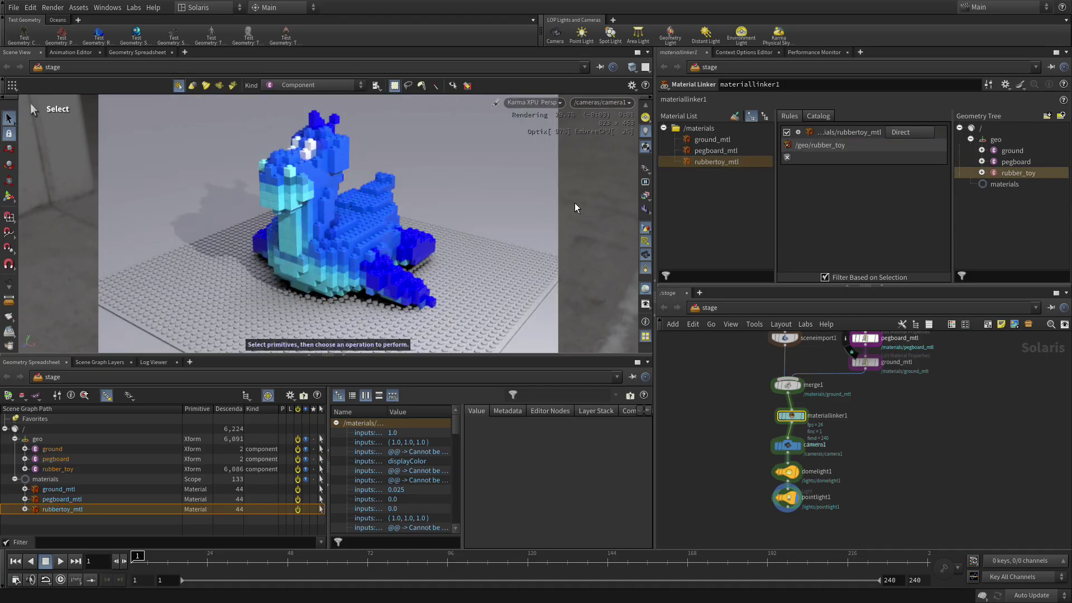
- Add rules assigning pegboard_mtl to /geo/pegboard and ground_mtl to /geo/ground
left_click(711, 153)
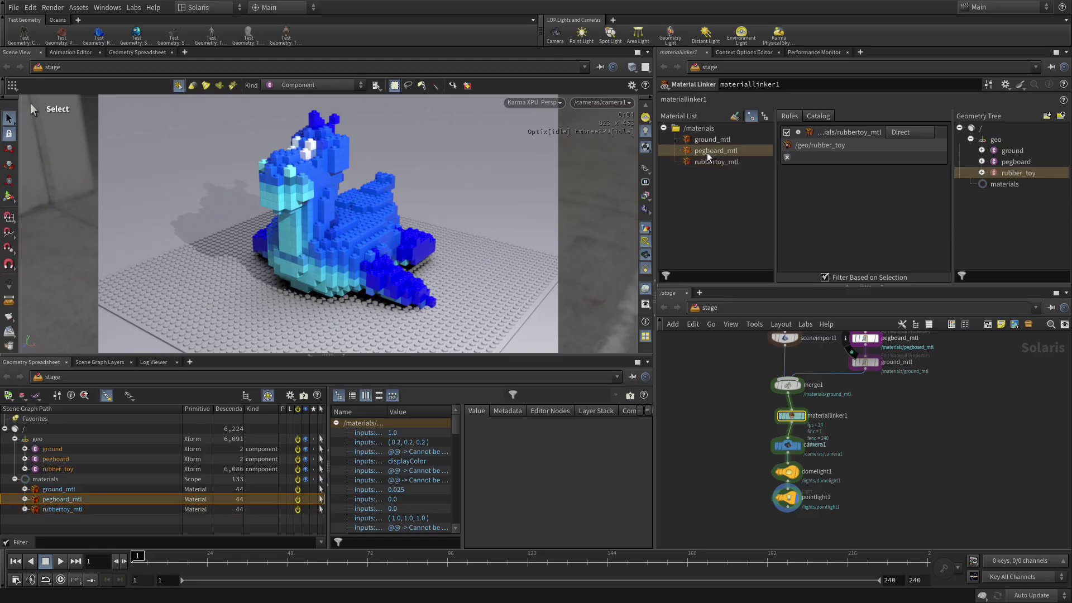
left_click_drag(701, 150, 813, 183)
left_click(1016, 162)
left_click_drag(1000, 160, 839, 140)
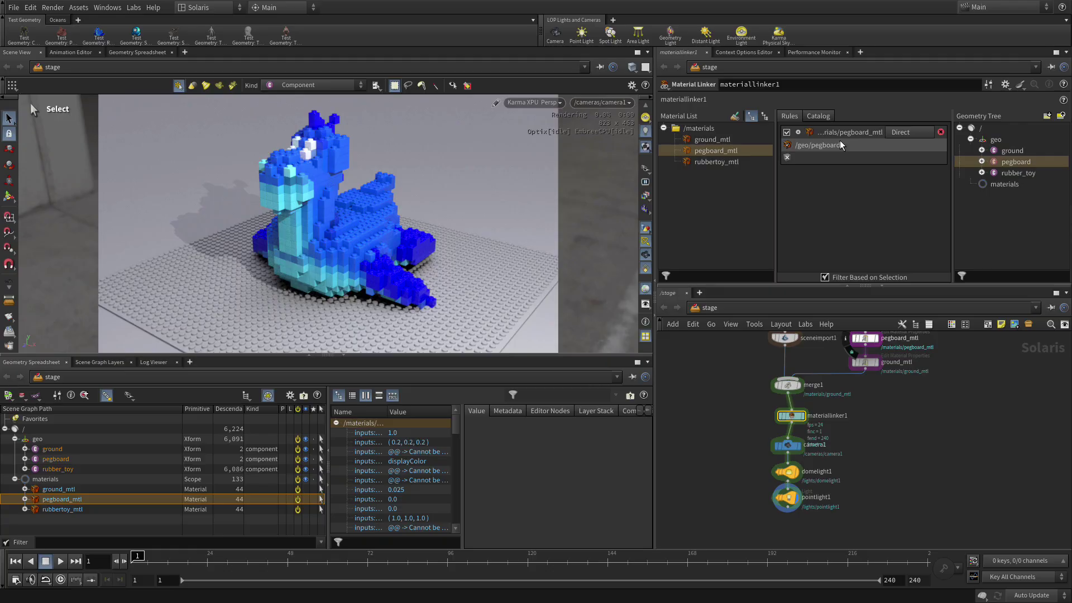
left_click(723, 138)
left_click_drag(713, 140, 832, 185)
left_click_drag(1008, 151, 870, 148)
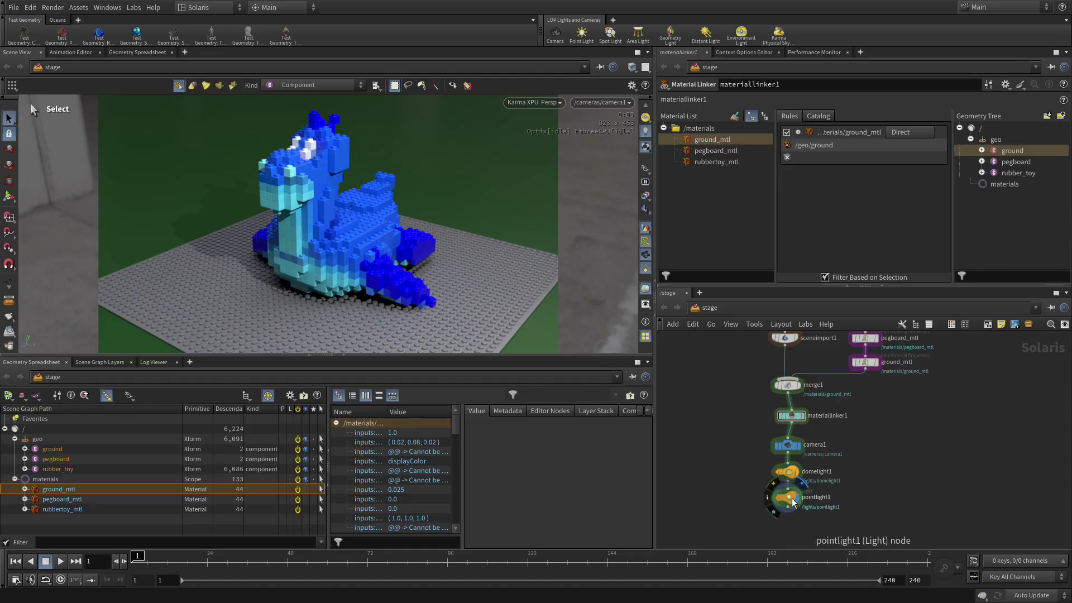
- Set domelight1's intensity to 0.3
left_click(793, 474)
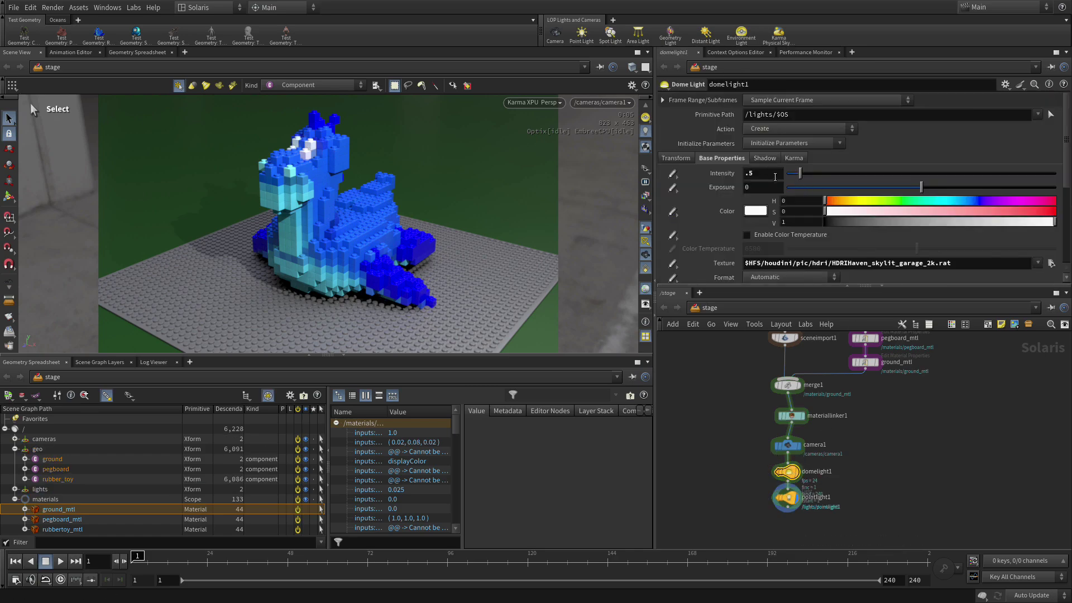
double_click(779, 174)
type(".53")
key("Return")
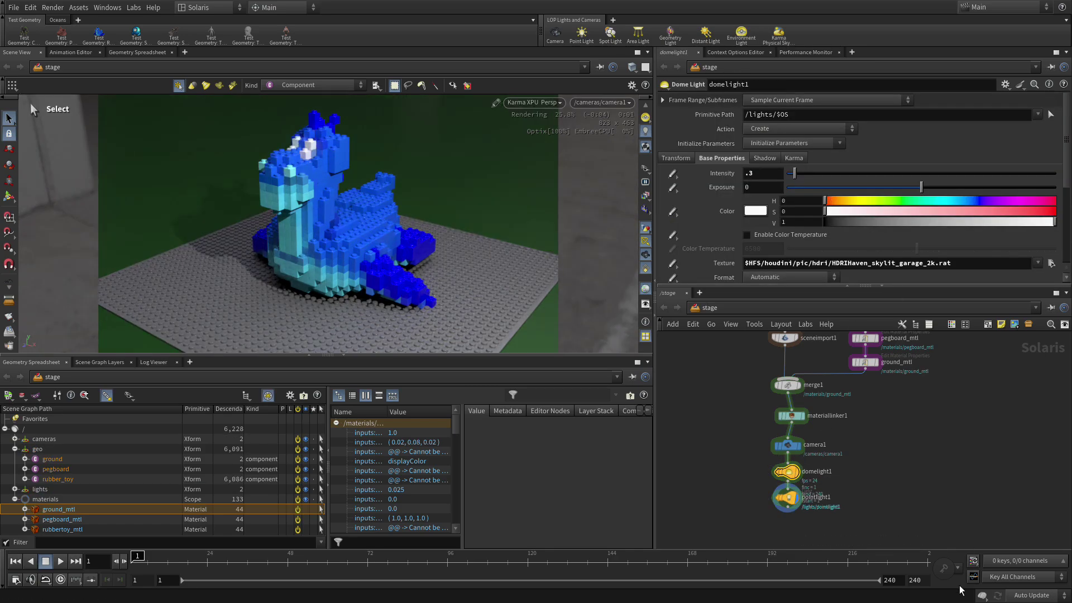
- Raise pointlight1's intensity from 500 to 600
left_click(787, 497)
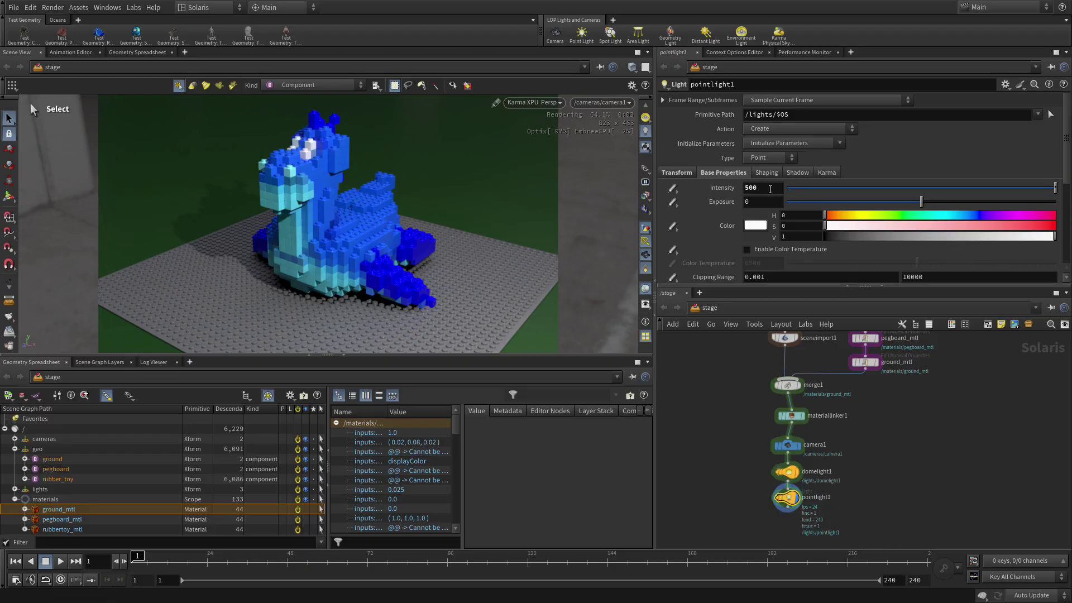
left_click(747, 188)
type("6")
key("Return")
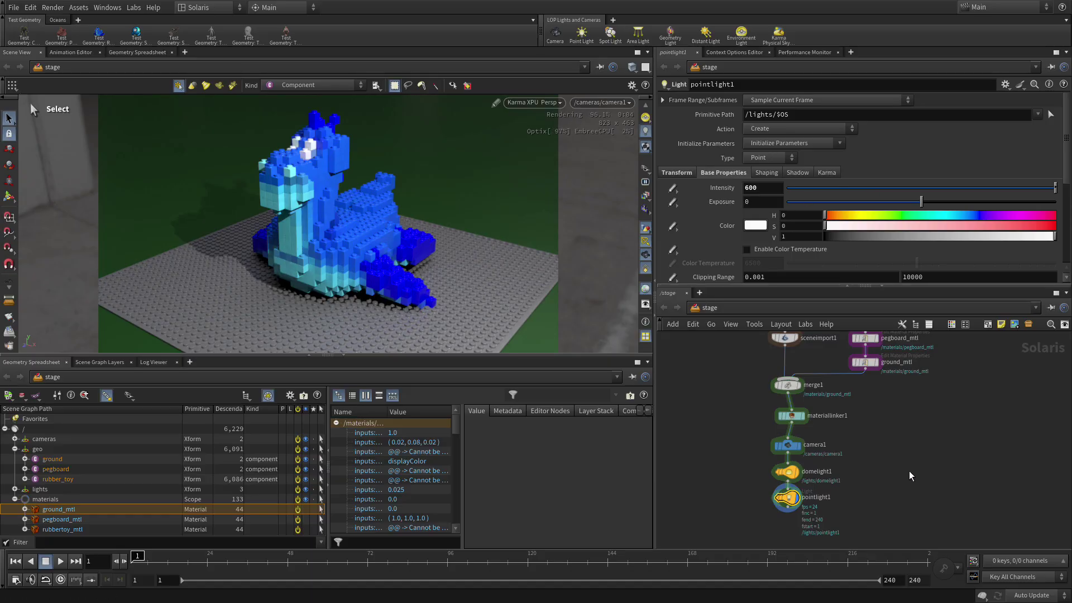
middle_click_drag(908, 475, 911, 403)
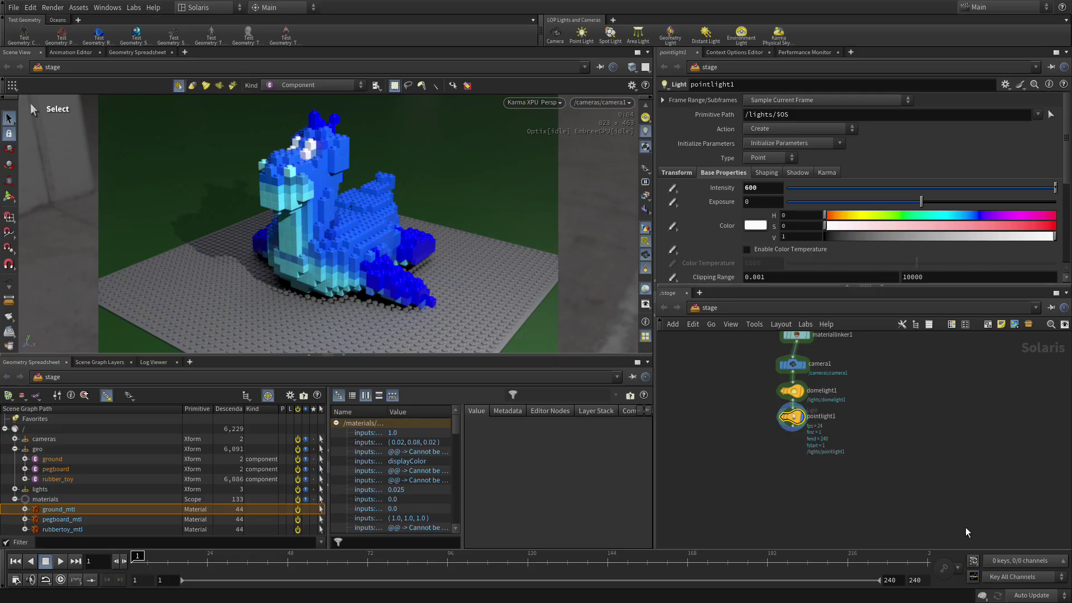
- Add the Karma render setup nodes, wire pointlight1 into karmarendersettings, and begin renaming usdrender_rop1
scroll(781, 492, "up", 4)
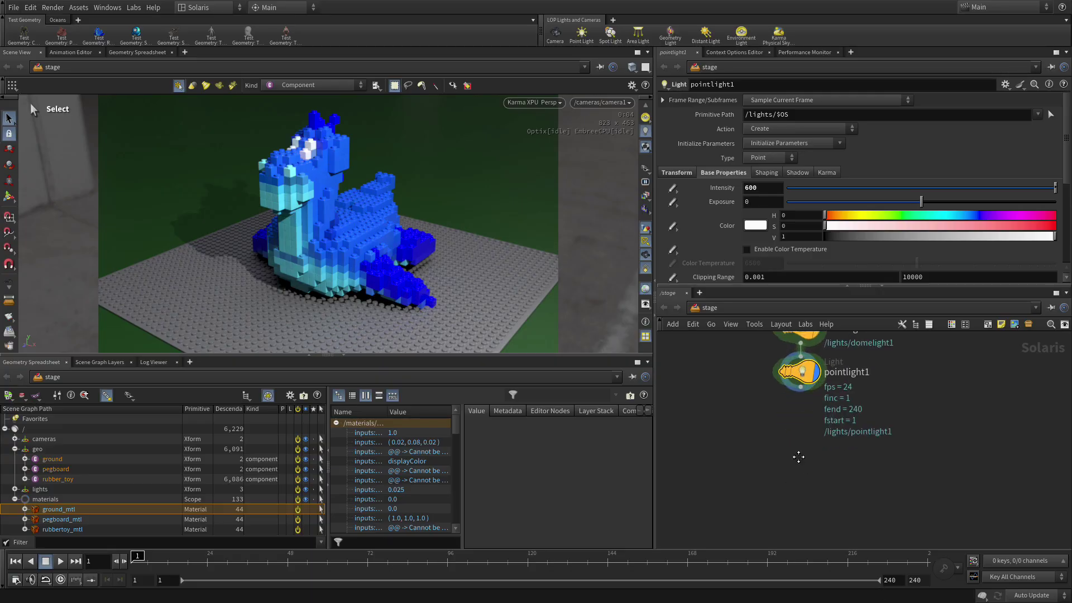
key("Tab")
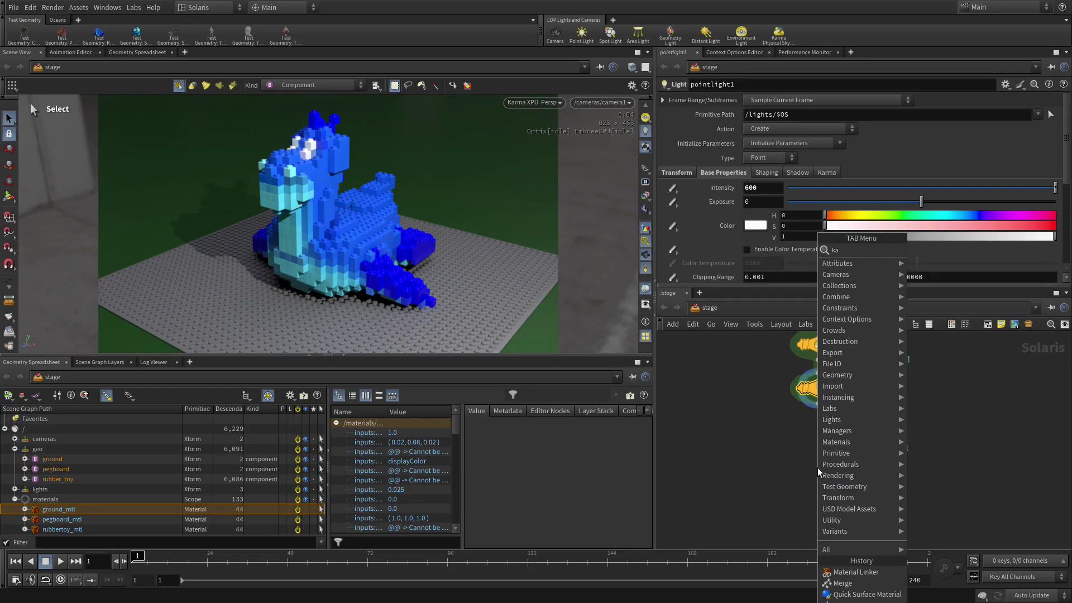
key("Right")
key("Return")
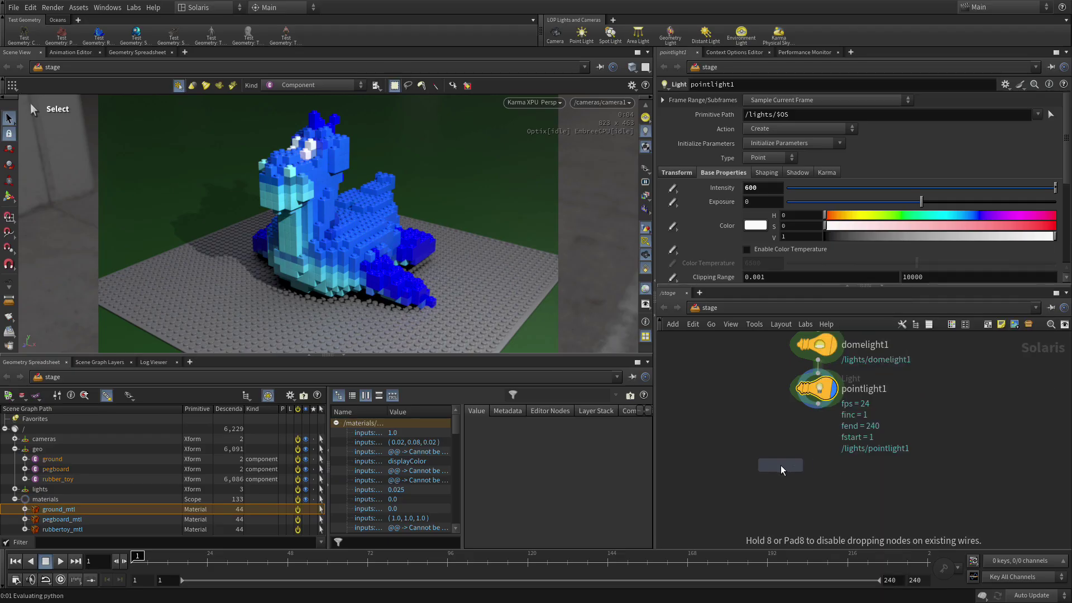
left_click(781, 465)
left_click(818, 405)
left_click(772, 454)
double_click(827, 509)
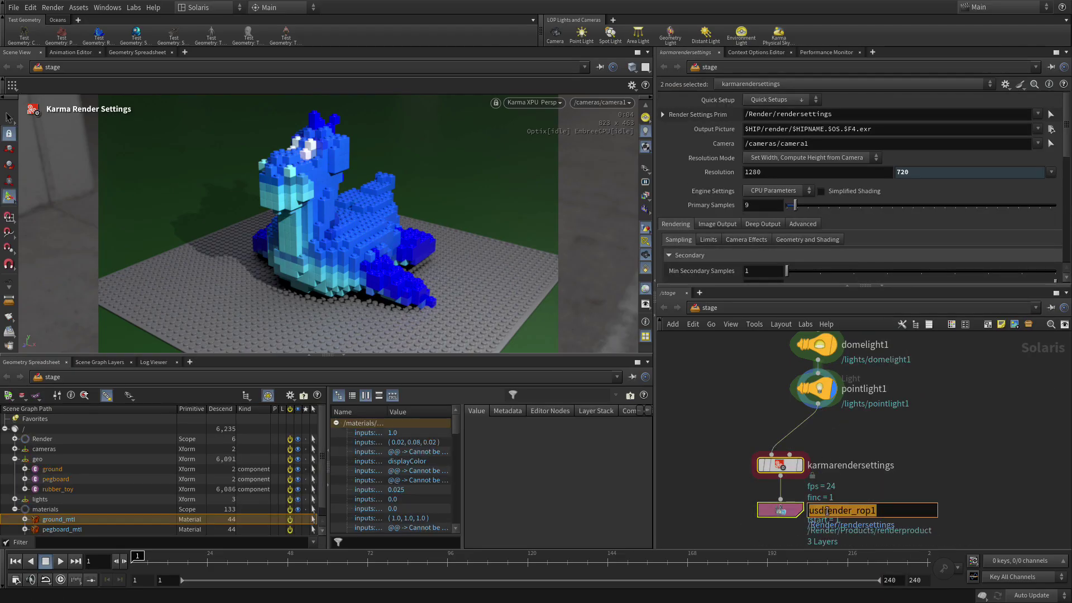
- Name the render node SHOT and switch karmarendersettings to XPU Parameters with its display flag set
type("SHO")
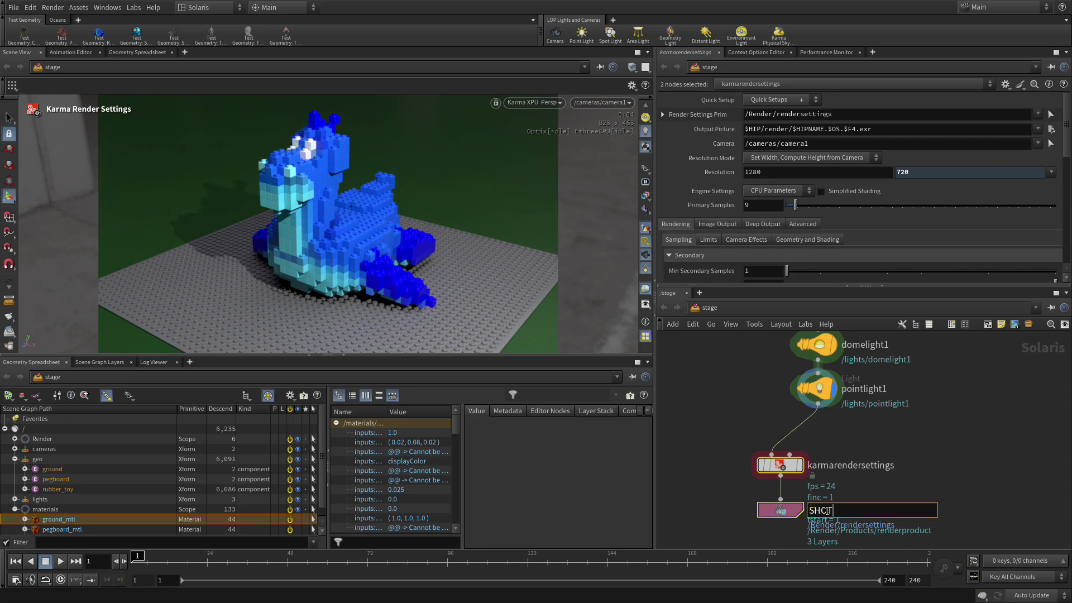
type("T")
key("Return")
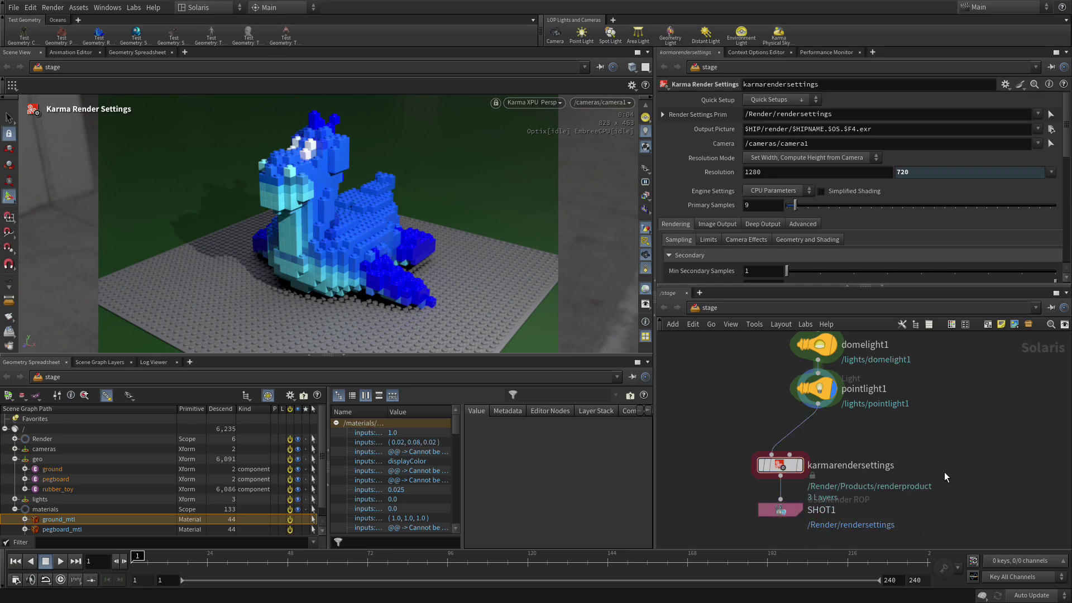
left_click(786, 513)
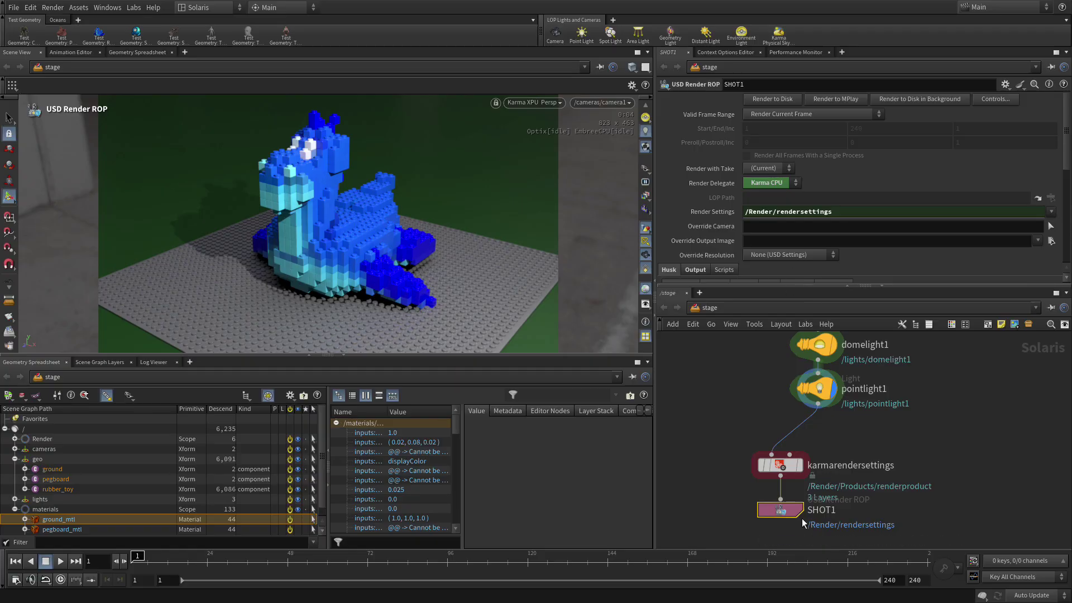
left_click(781, 465)
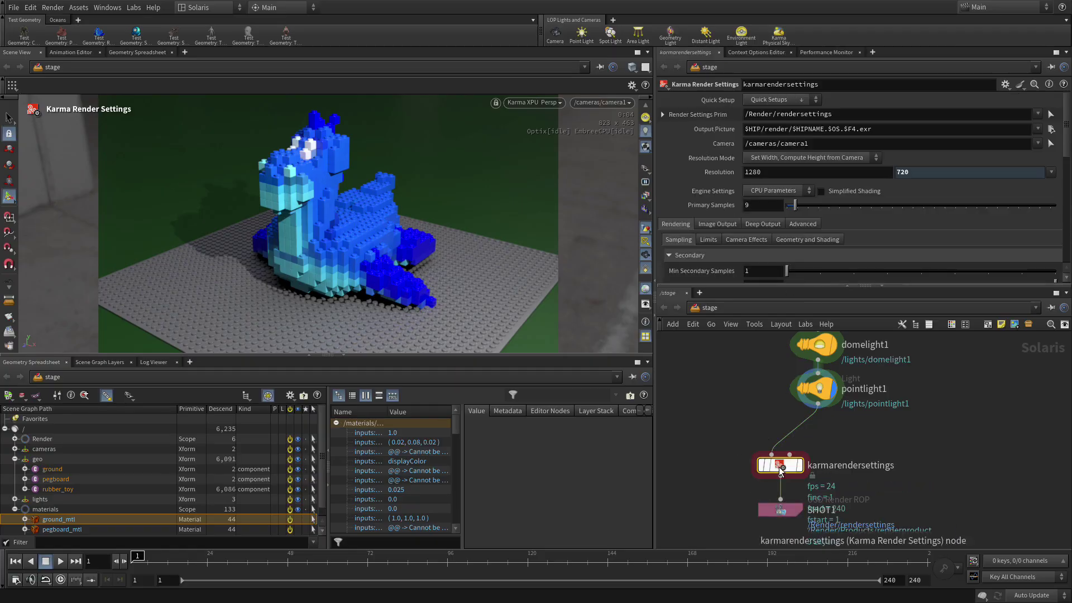
left_click(771, 191)
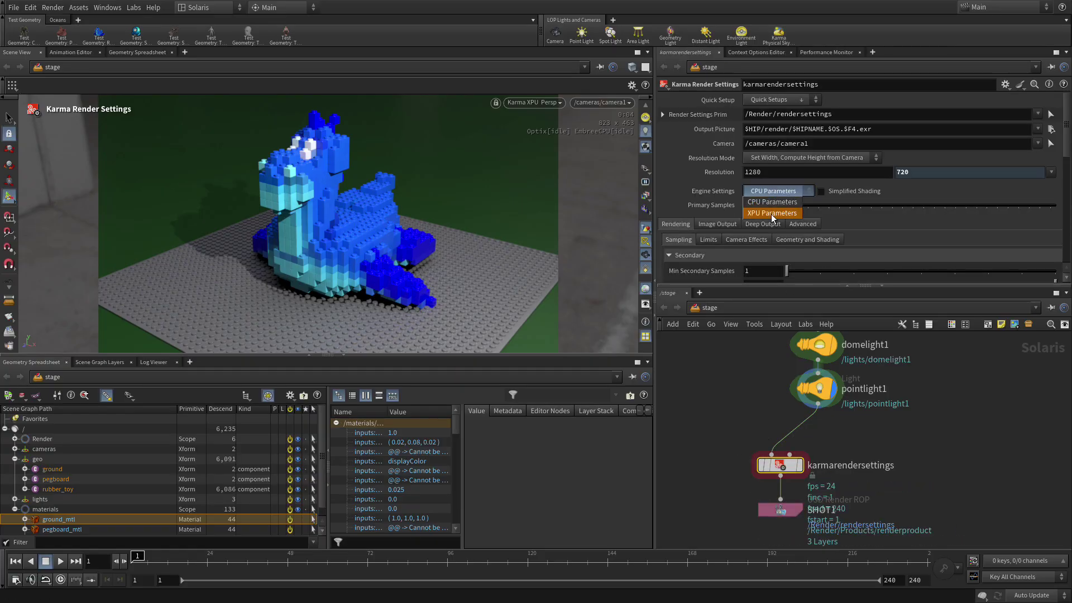
left_click(771, 214)
left_click(799, 471)
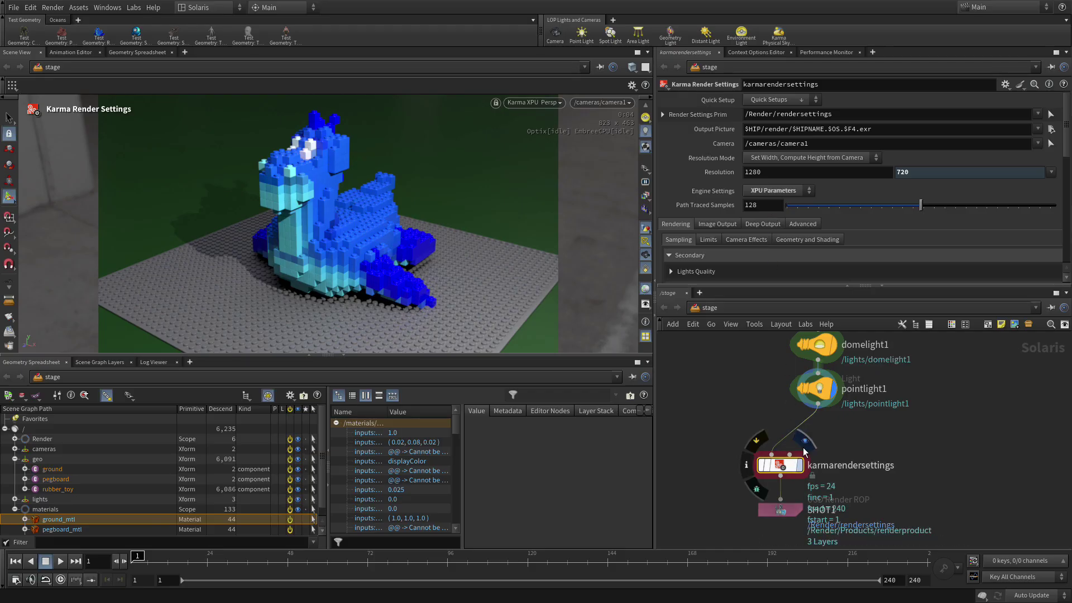
- Set the Image Output filter denoiser to nVidia Optix Denoiser
left_click(713, 224)
left_click(729, 240)
scroll(760, 260, "down", 2)
left_click(775, 228)
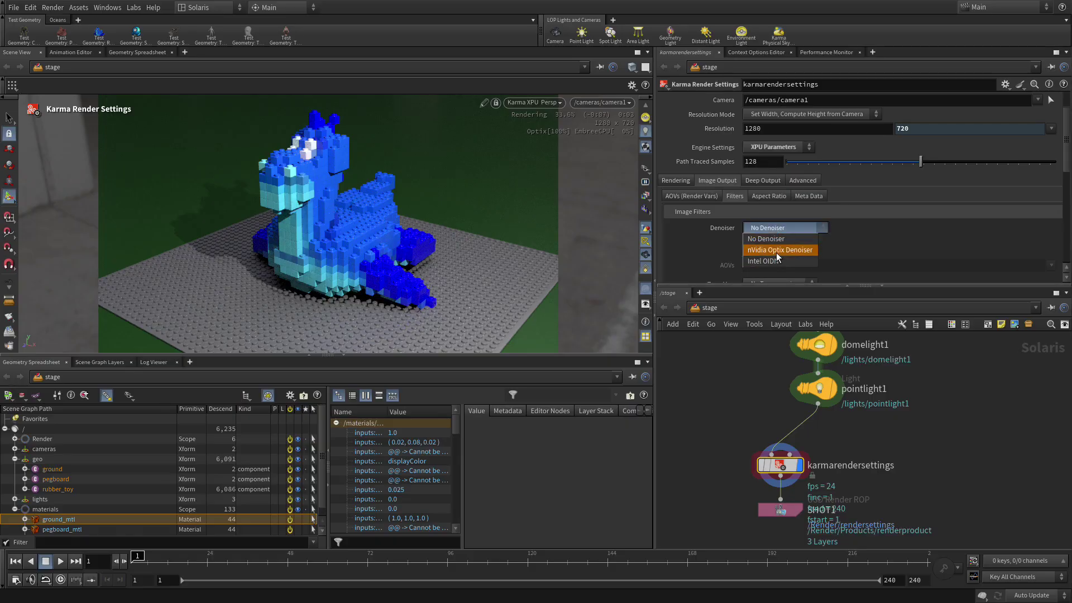
left_click(776, 251)
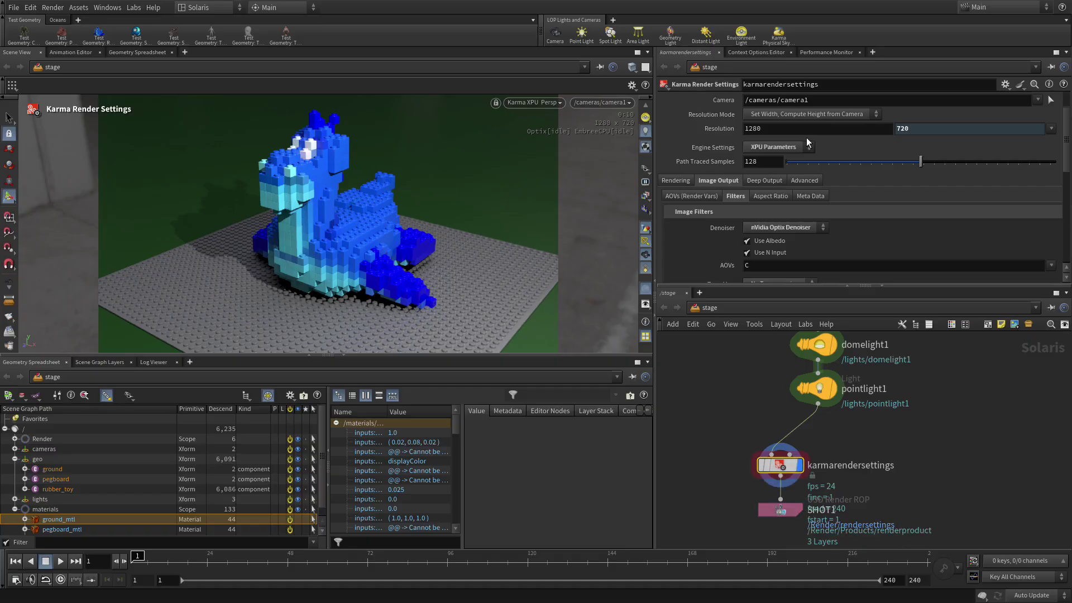
scroll(800, 152, "up", 3)
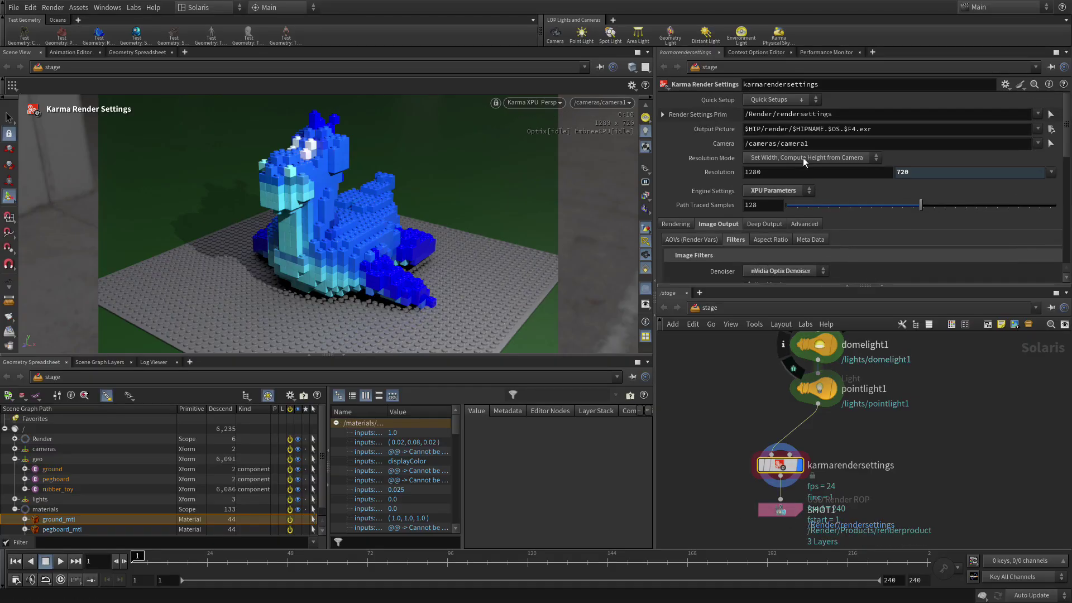
- Render SHOT1's current frame to MPlay as a 1280×720 Karma XPU image
left_click(781, 511)
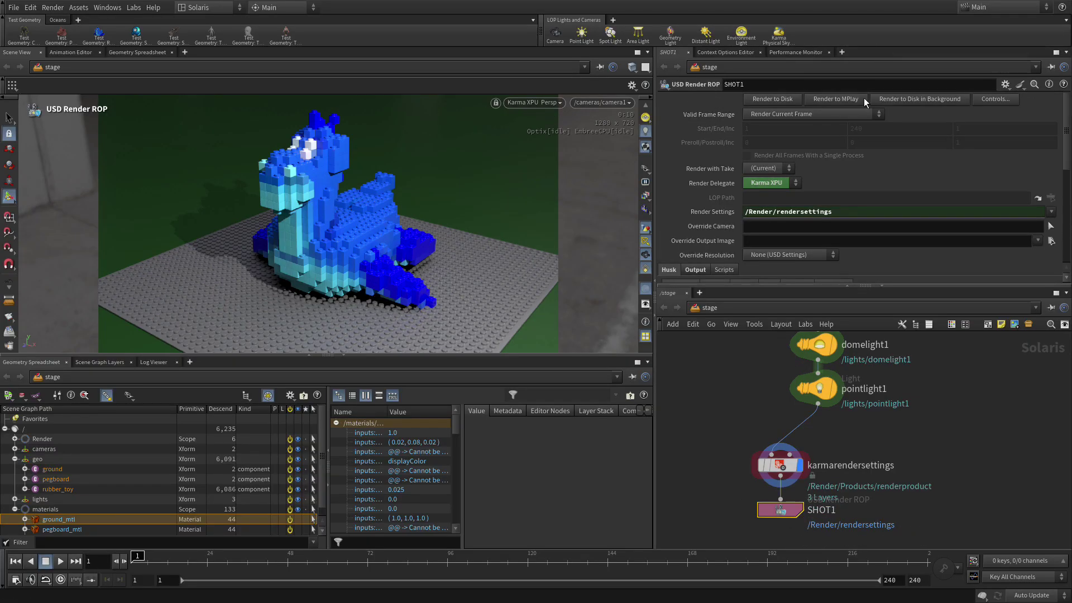
left_click(827, 101)
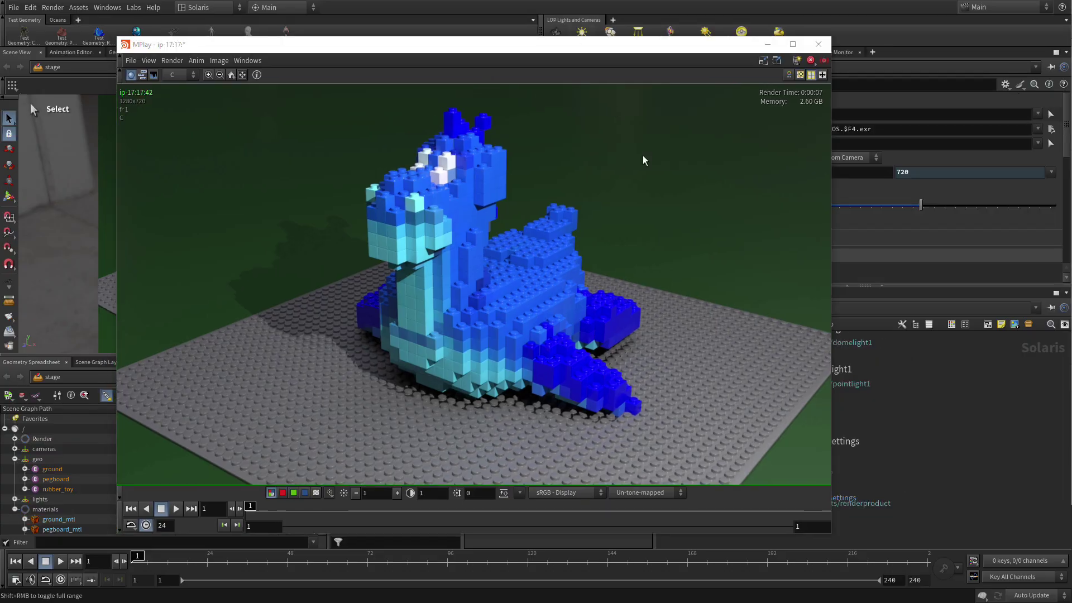
- Close the MPlay preview, check Animate Bricks on rubber_toy's brickify_asset, and return to /stage
left_click(819, 46)
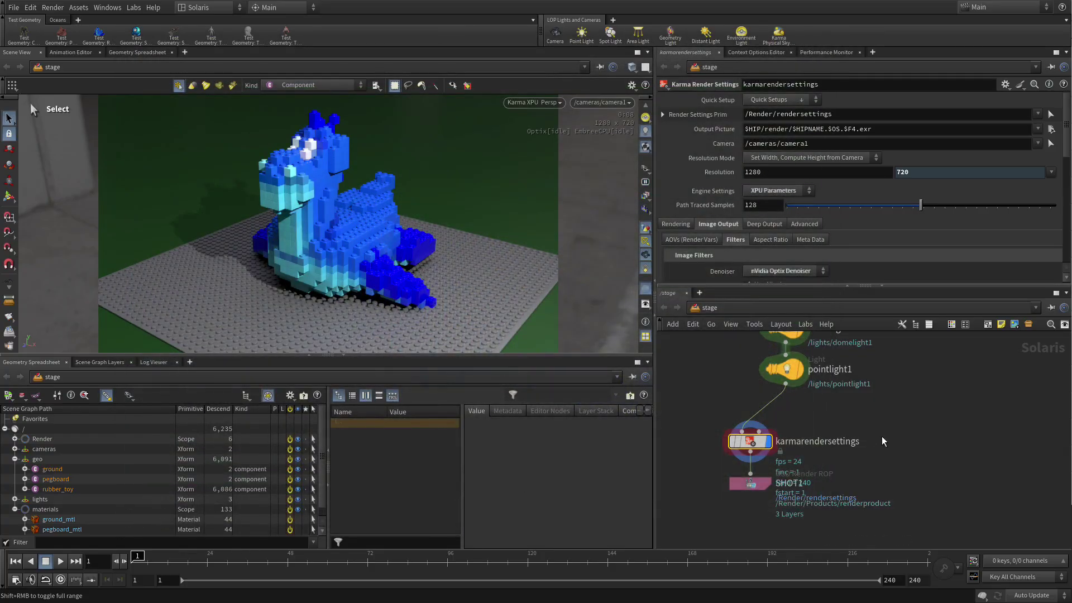
left_click(696, 308)
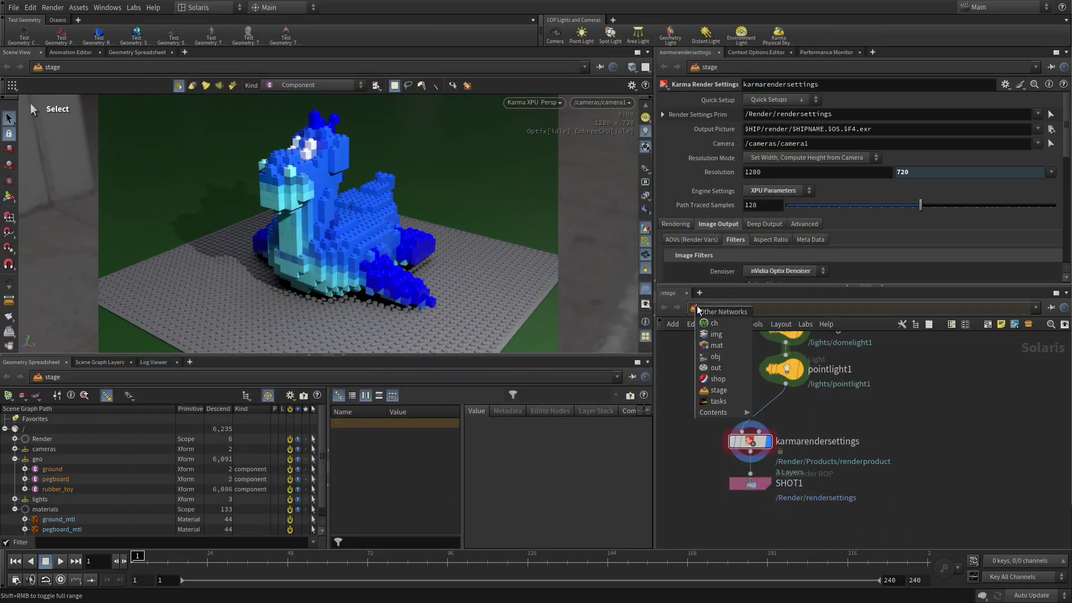
left_click(720, 358)
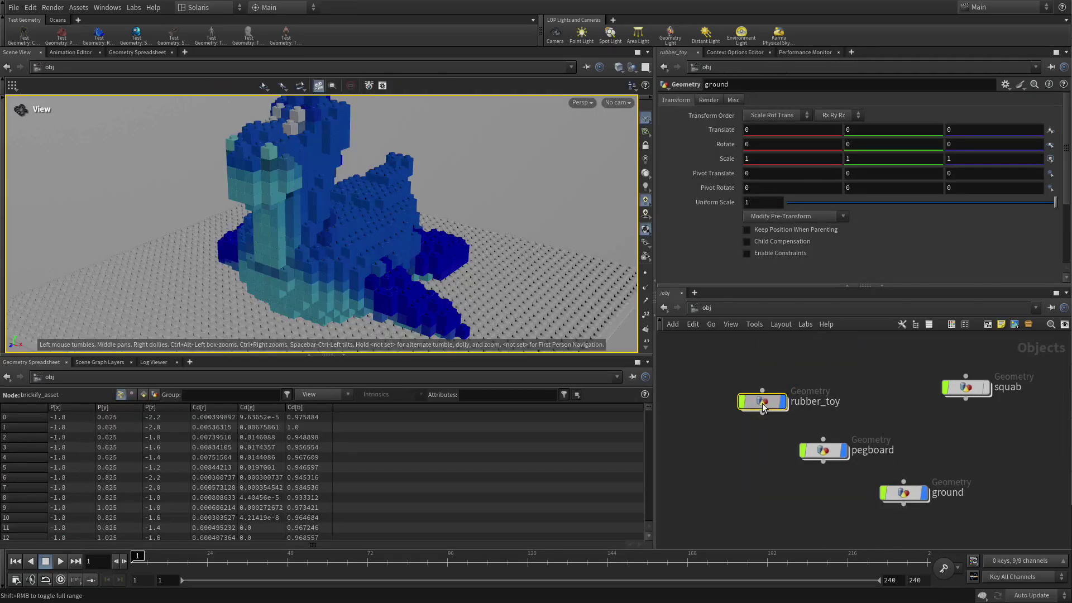
double_click(763, 403)
left_click(761, 170)
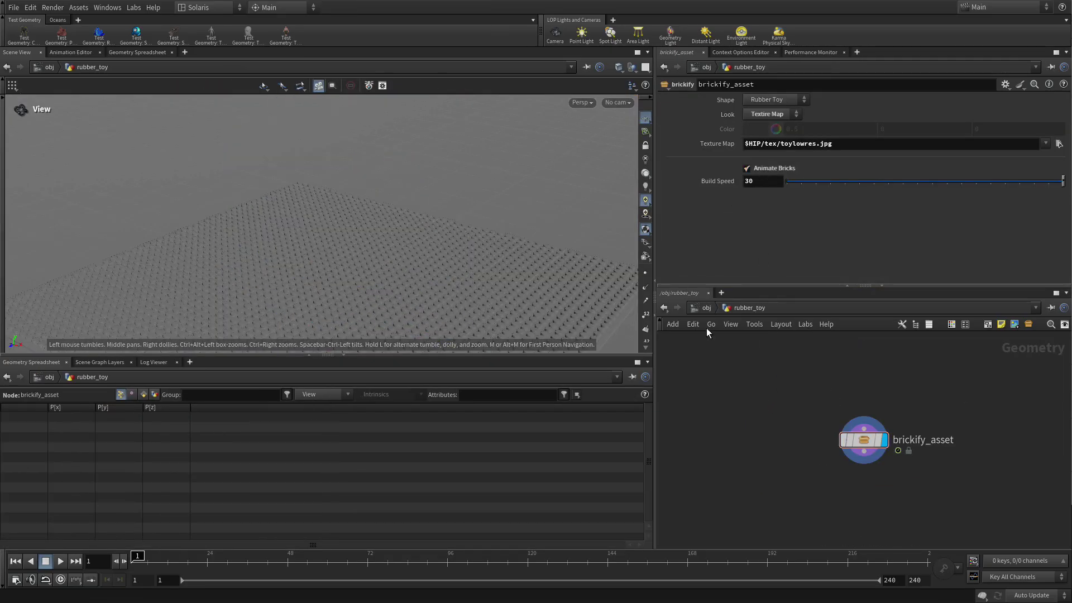
left_click(706, 310)
left_click(706, 311)
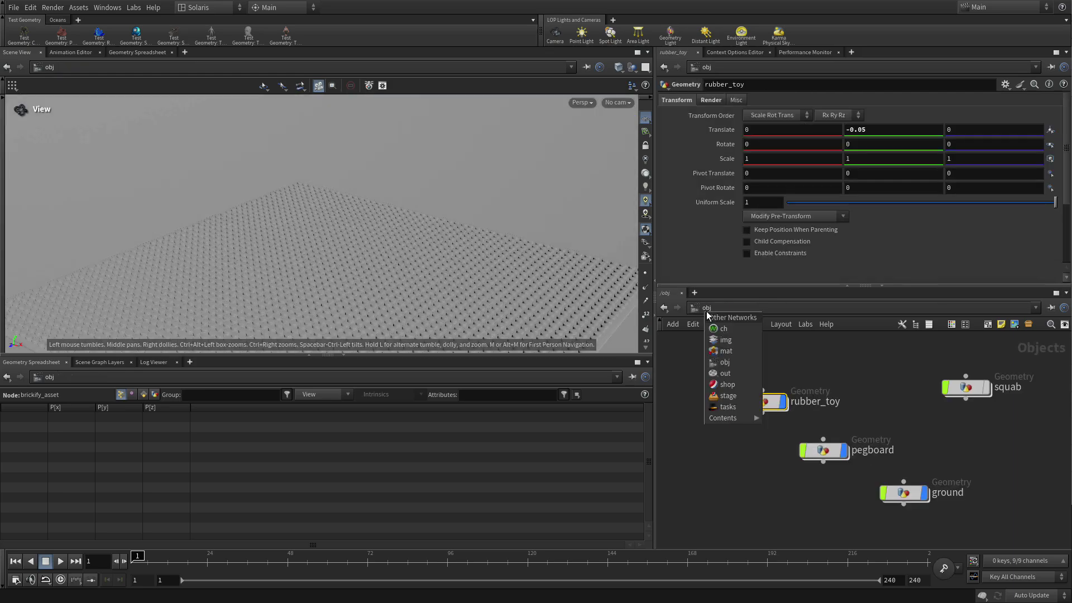
left_click(728, 395)
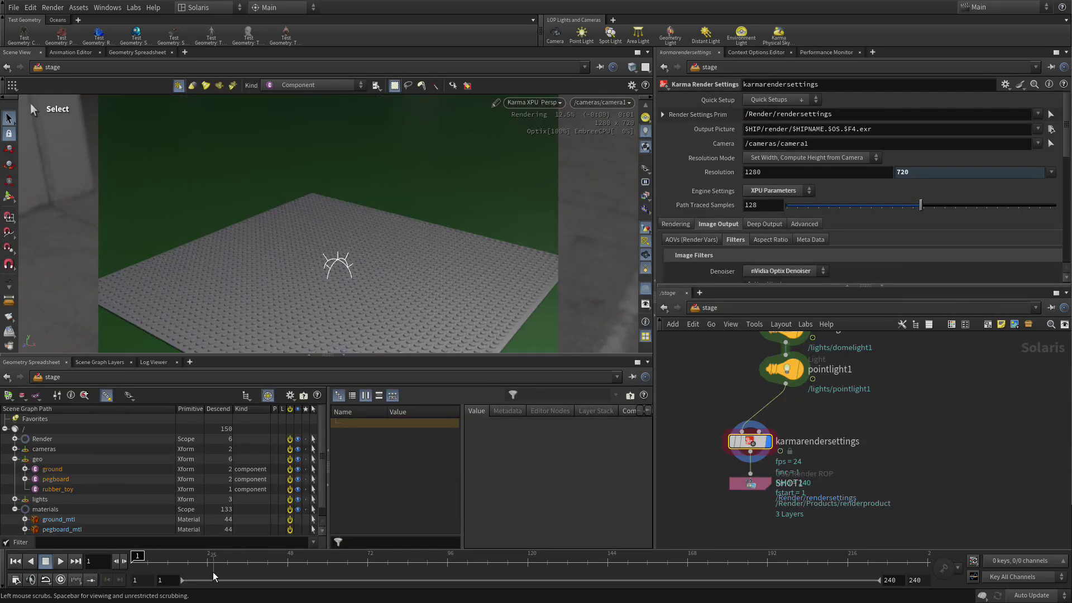
- Scrub the timeline from frame 31 to 103 to preview the build, stopping at frame 95
left_click(232, 555)
left_click_drag(232, 556, 360, 556)
left_click_drag(428, 563, 474, 558)
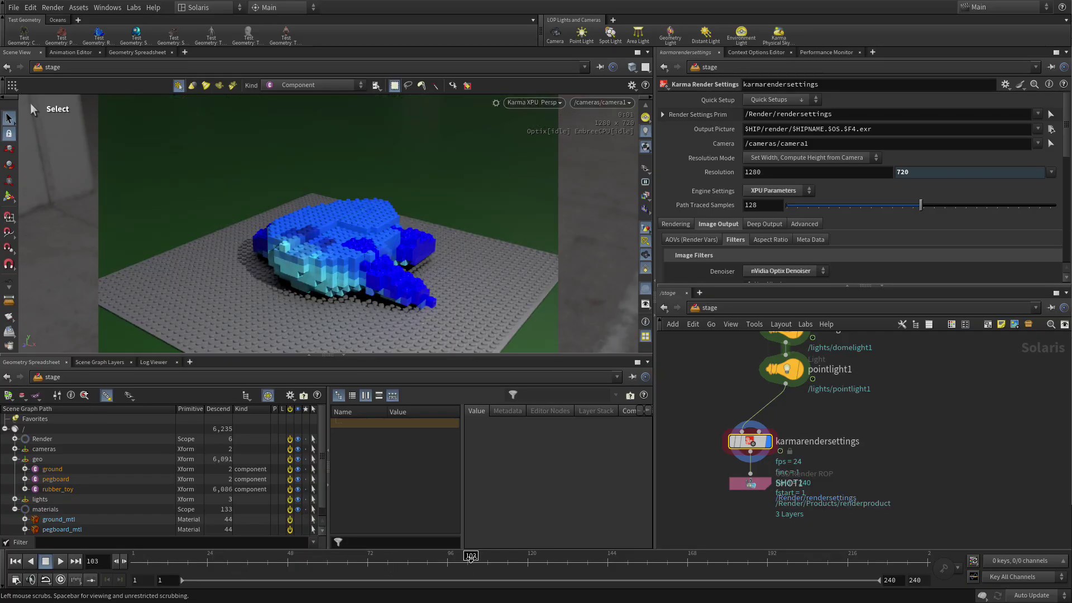
left_click(444, 557)
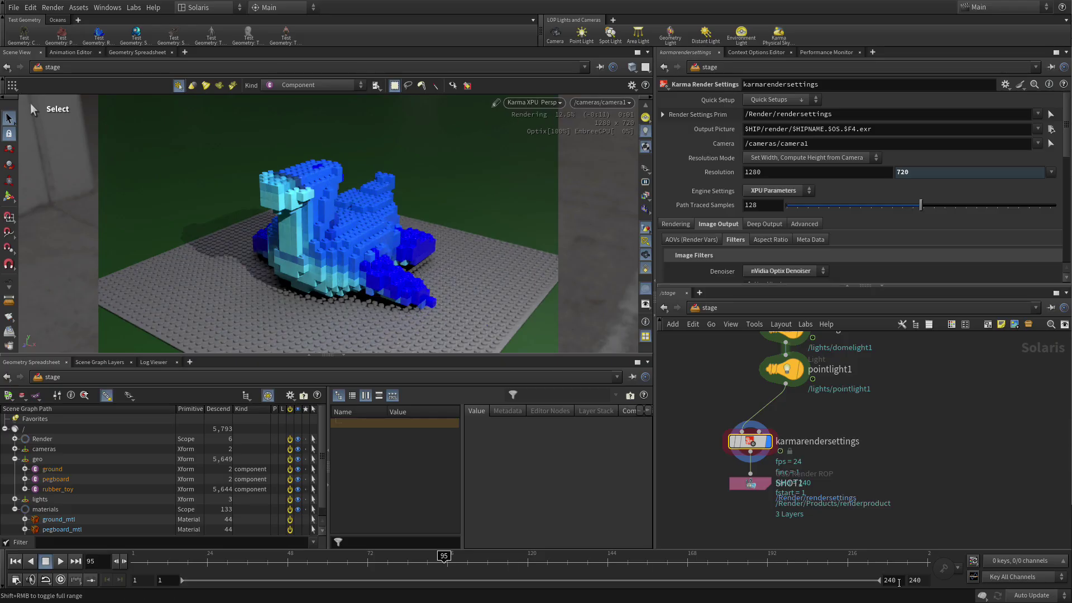
- Change the global animation end frame from 240 to 120
left_click(13, 582)
double_click(238, 290)
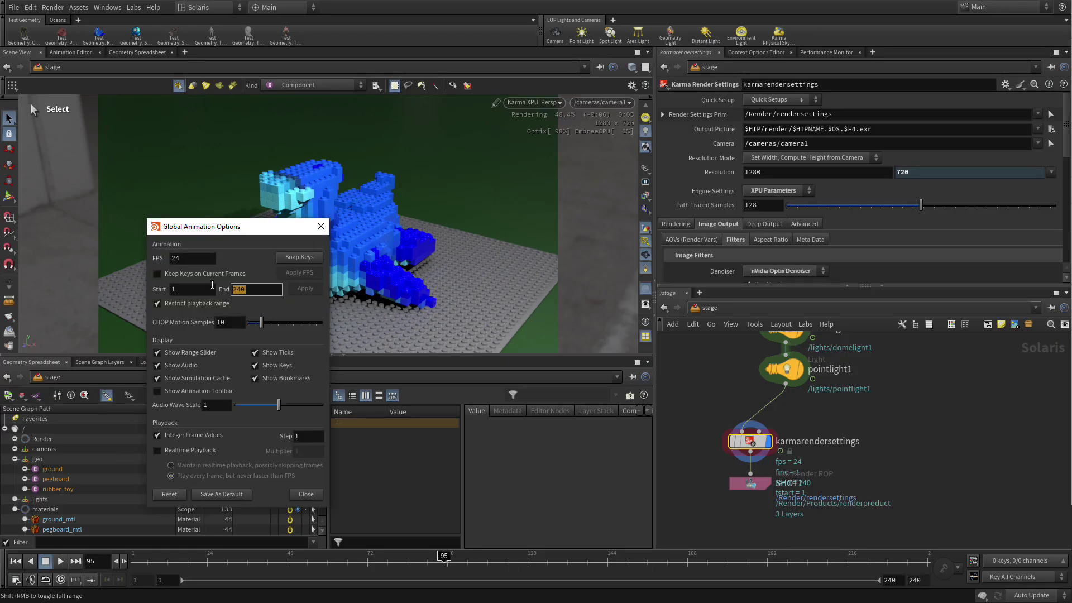
type("1")
key("Return")
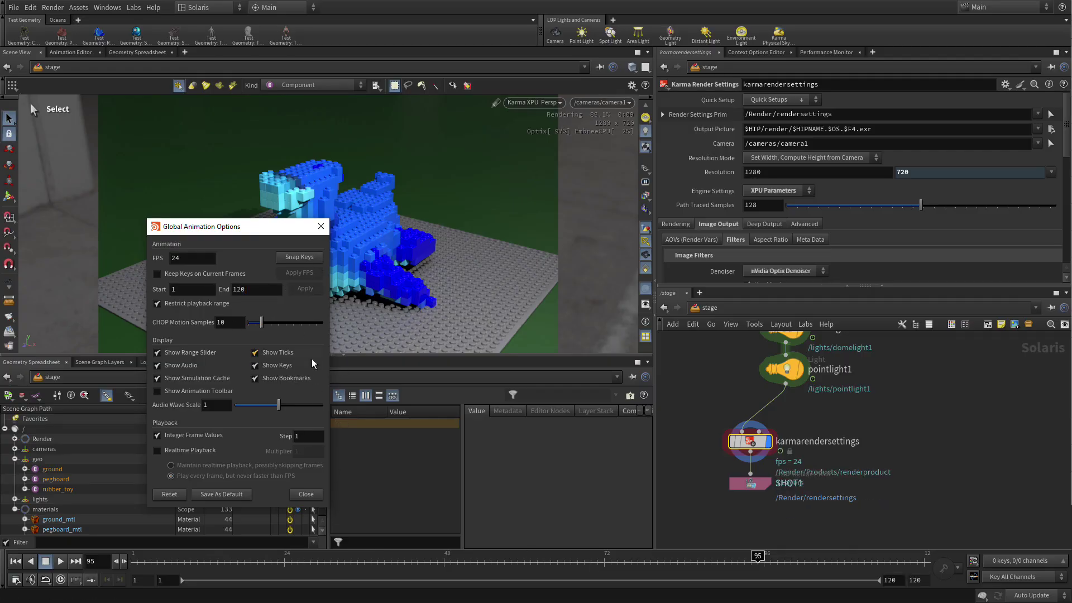
left_click(310, 495)
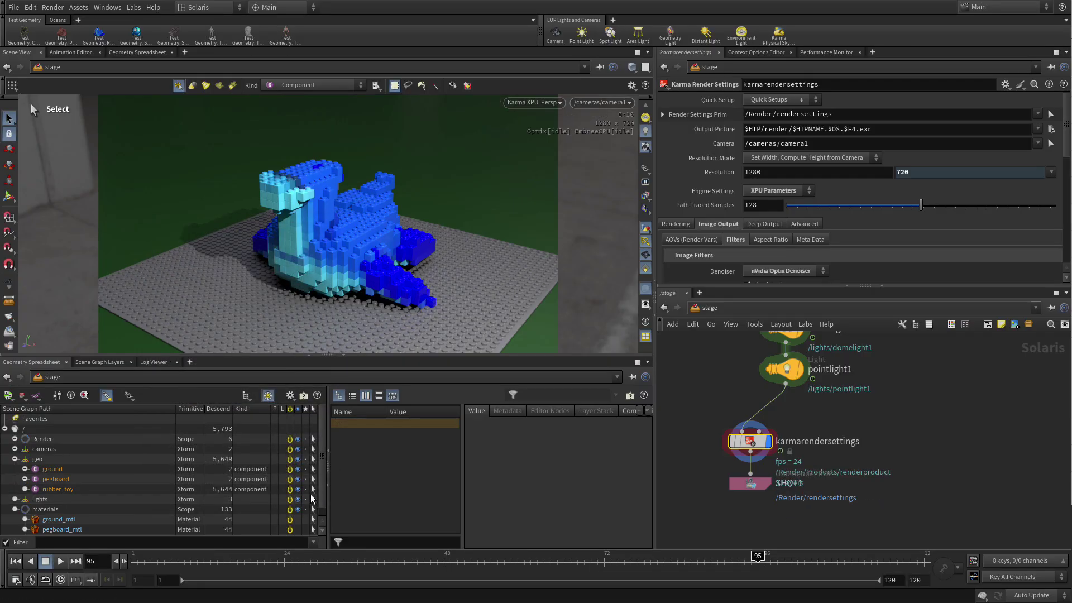
- Copy karmarendersettings and SHOT1, setting the copy's Output Picture to $HIP/render/brickify_anim.$F2.exr
left_click_drag(792, 519, 936, 451)
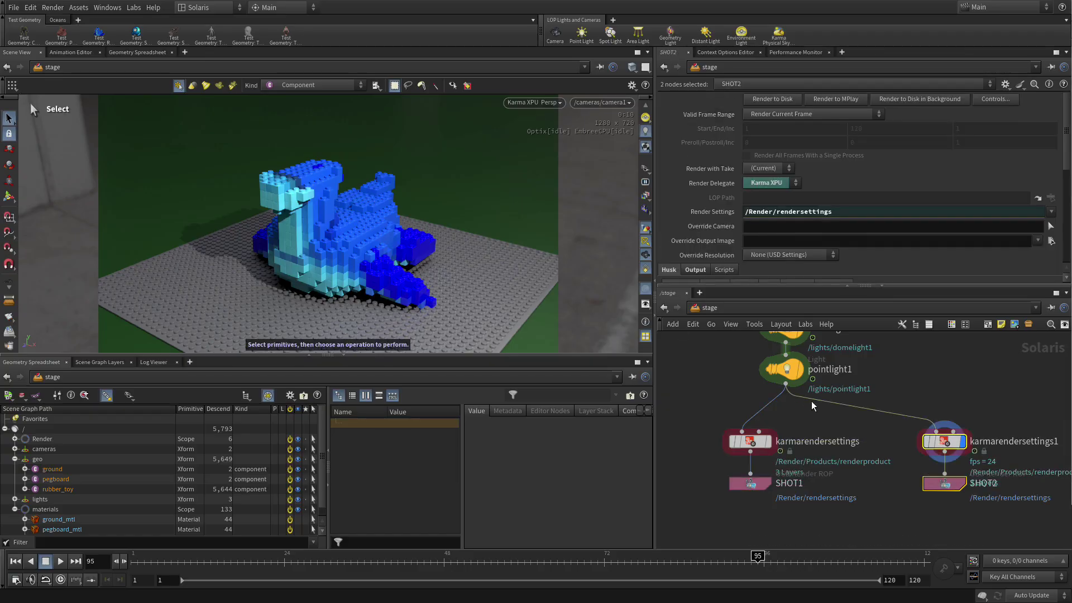
left_click(944, 441)
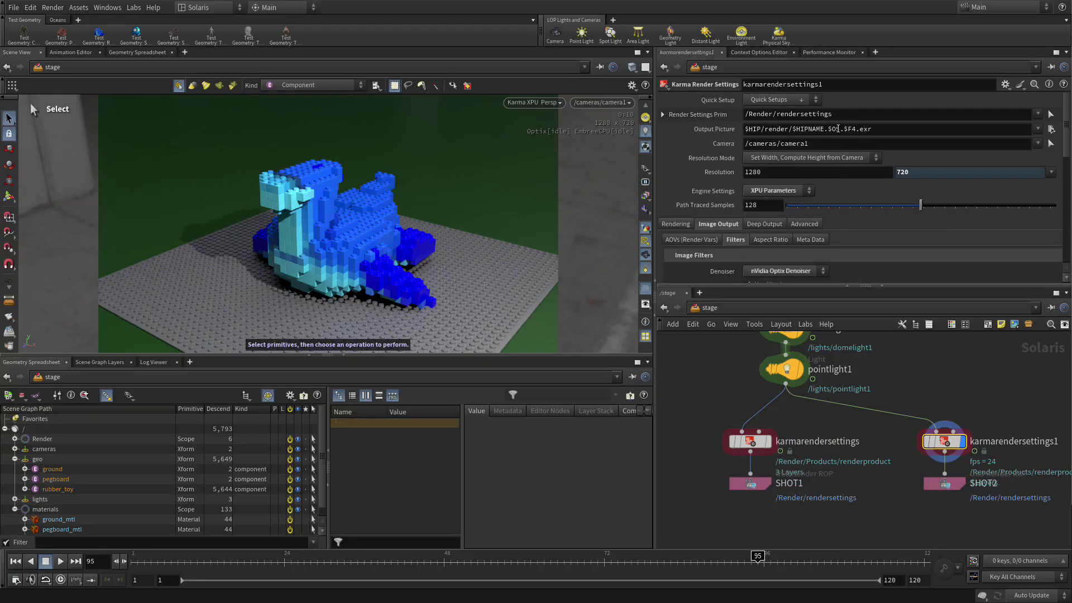
left_click_drag(839, 126, 797, 124)
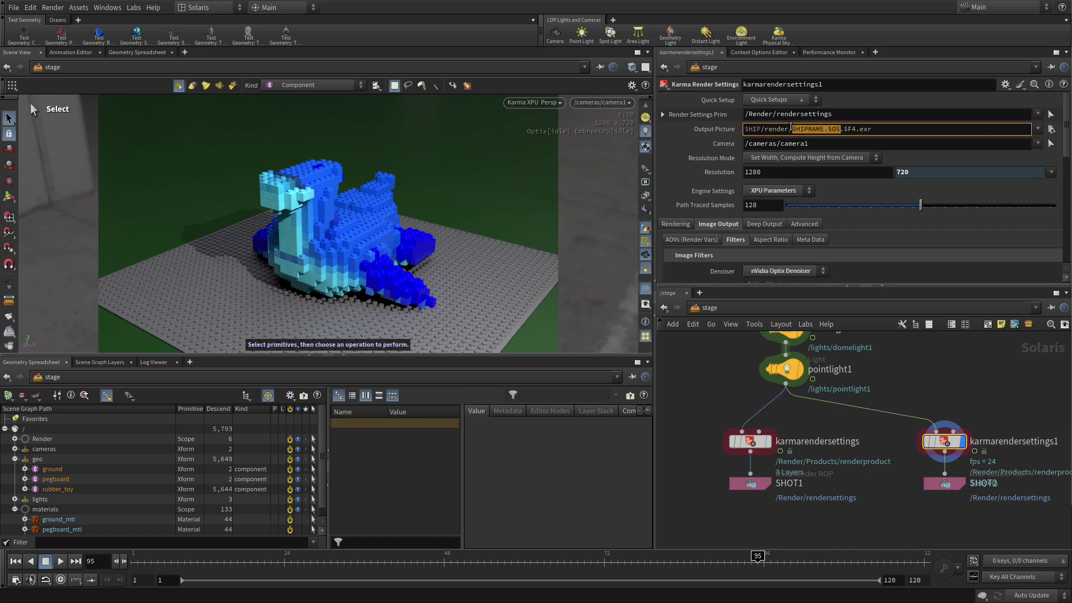
type("brickify_anim")
key("Return")
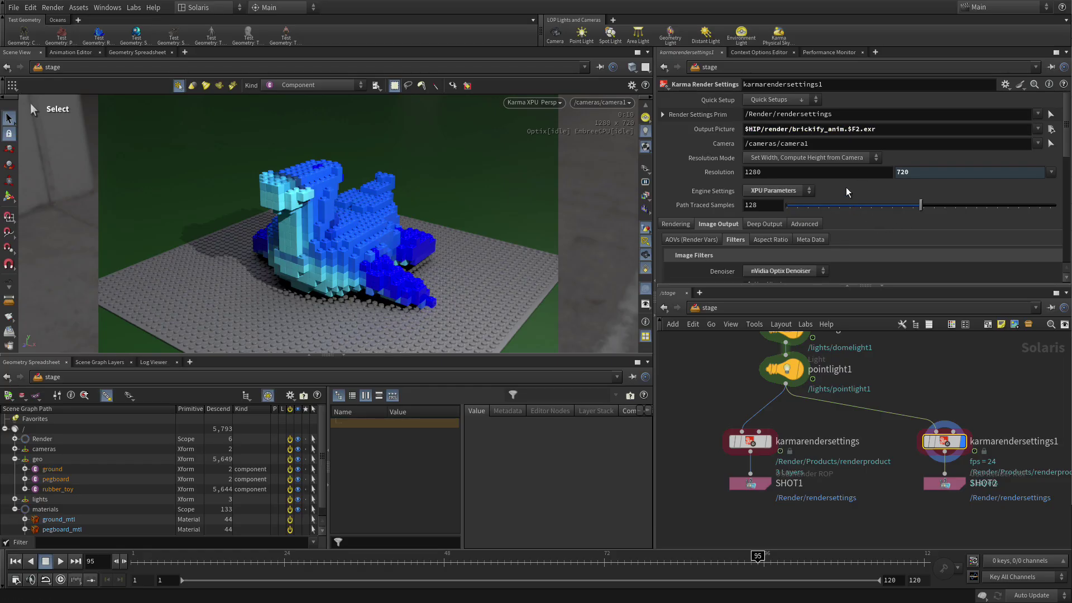
- Set SHOT2's Valid Frame Range to Render Specific Frame Range, frames 1 to 120
left_click(945, 483)
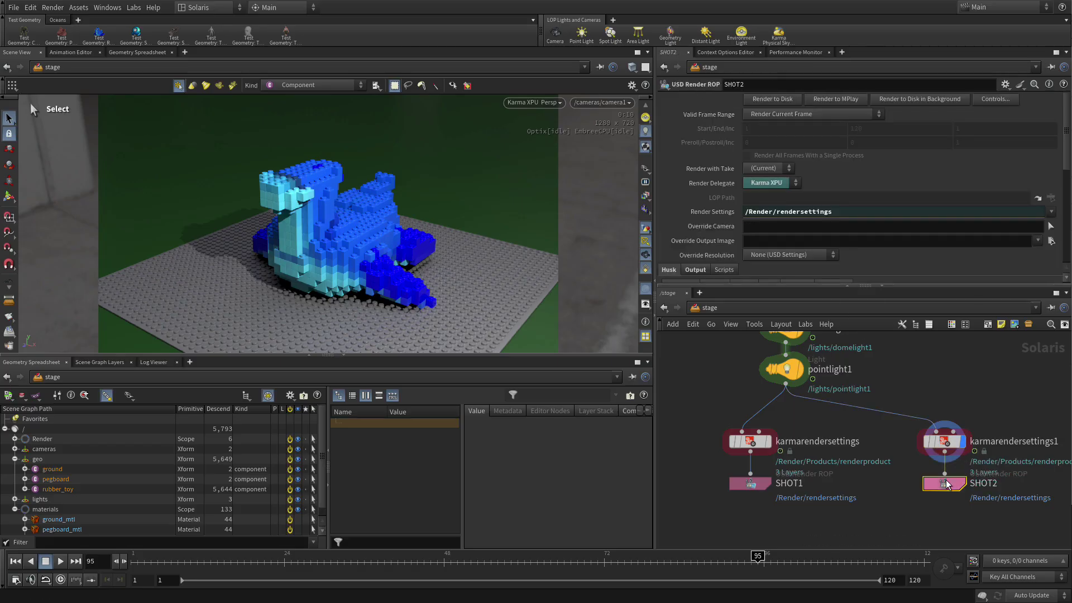
left_click(772, 115)
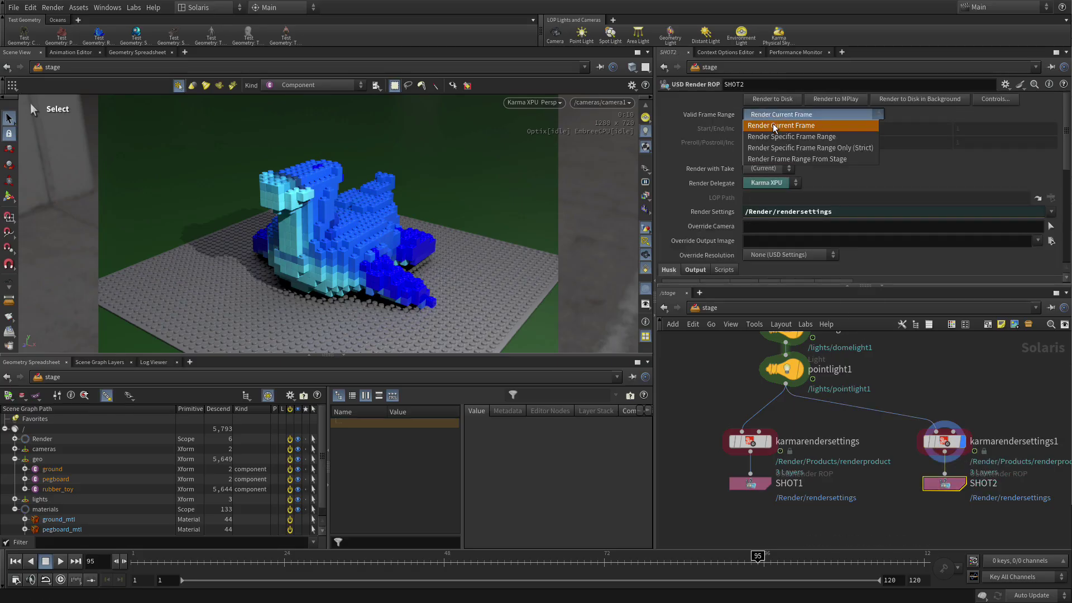
left_click(773, 136)
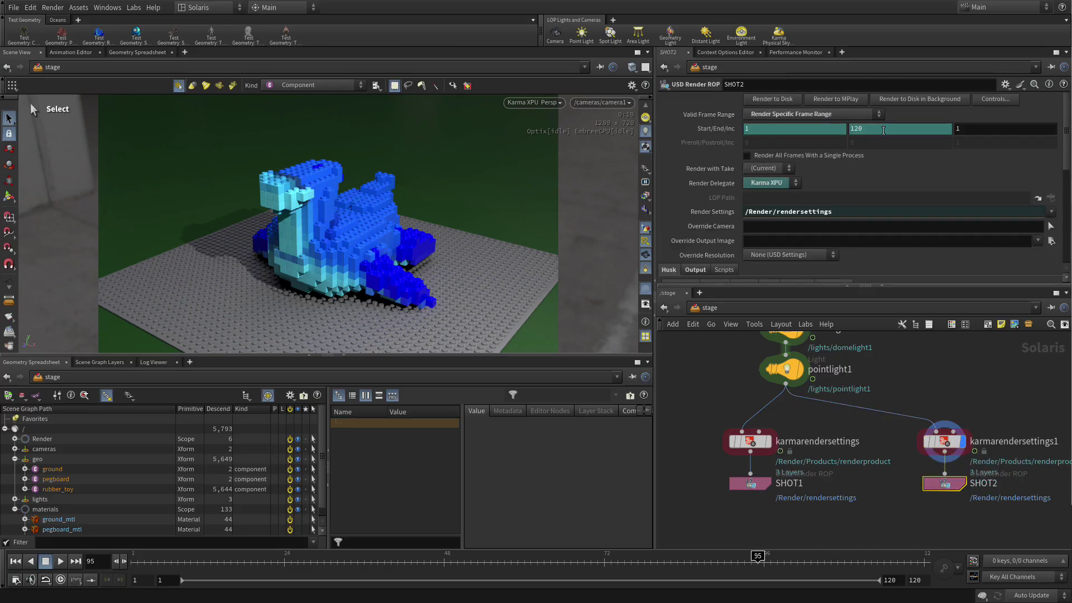
scroll(691, 199, "down", 3)
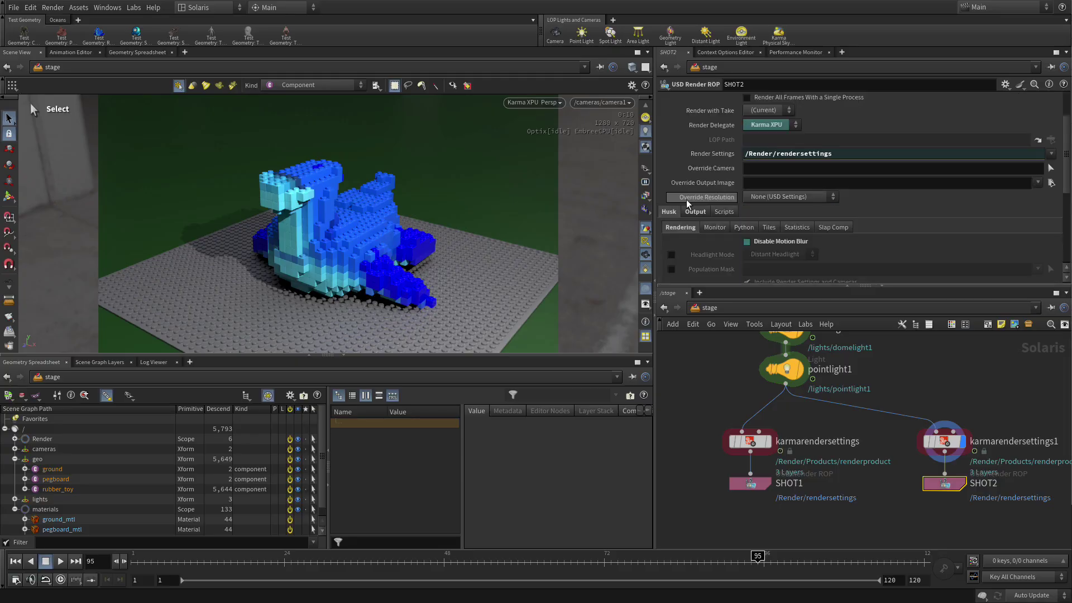
scroll(691, 199, "up", 3)
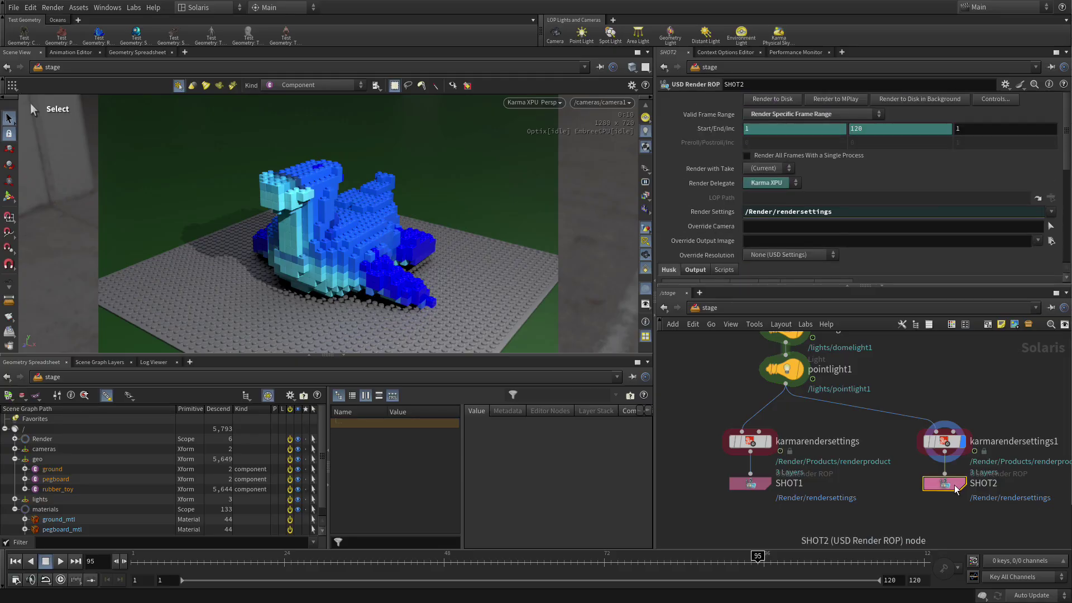
- Review karmarendersettings1's output settings, reselect SHOT2, and save the scene as brickify_09a.hip
left_click(947, 445)
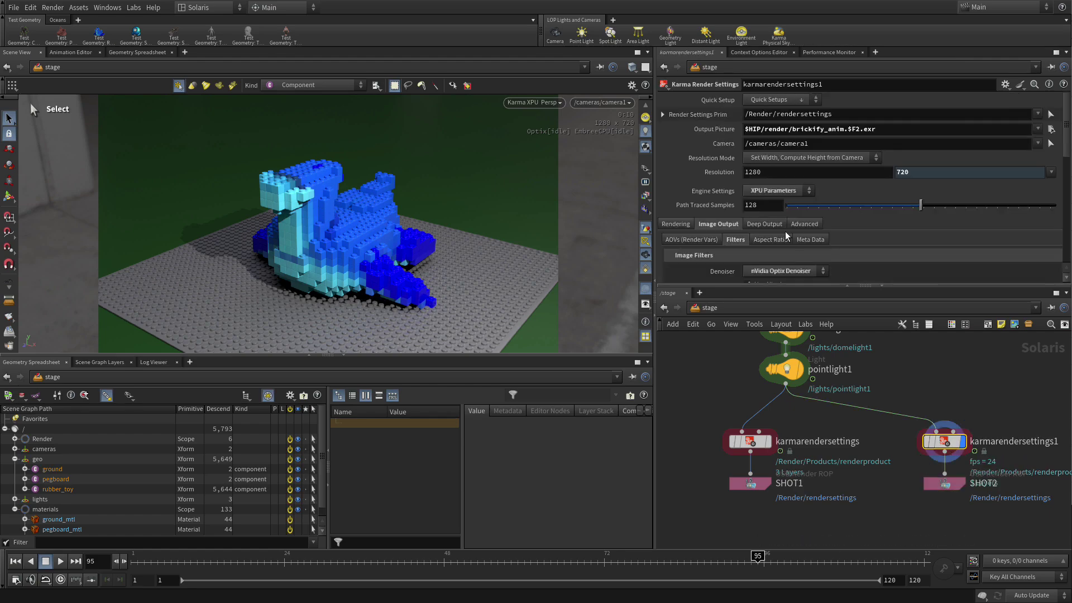
scroll(768, 240, "down", 1)
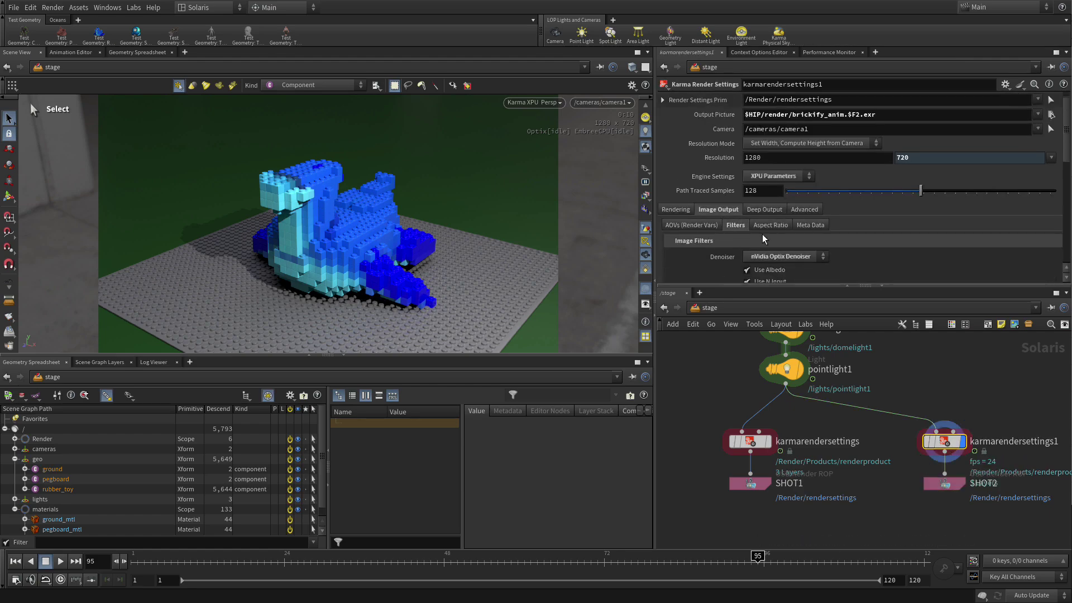
left_click(945, 484)
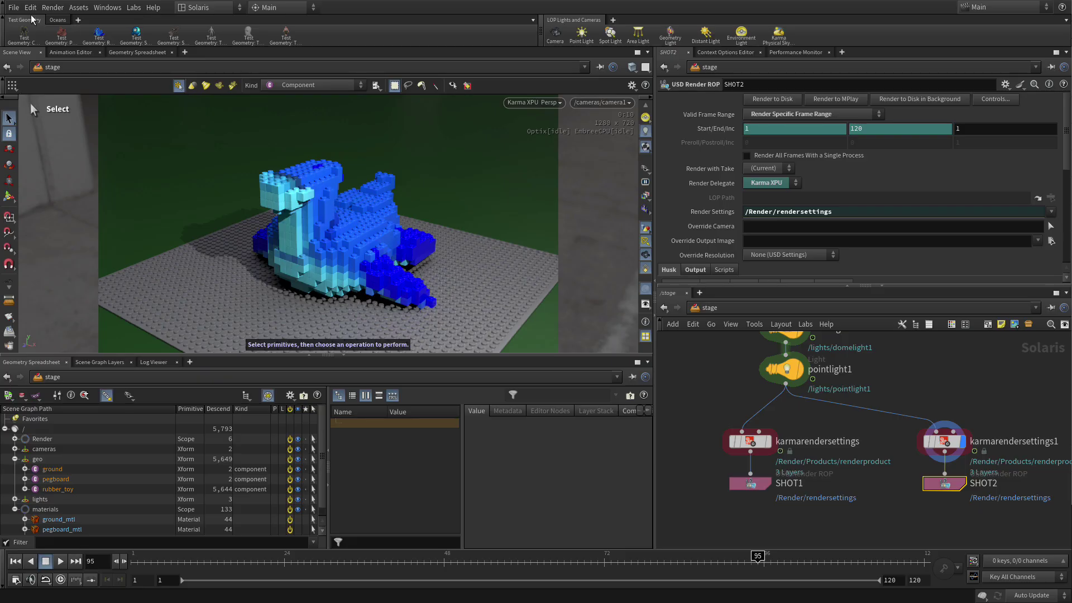
key("ctrl+s")
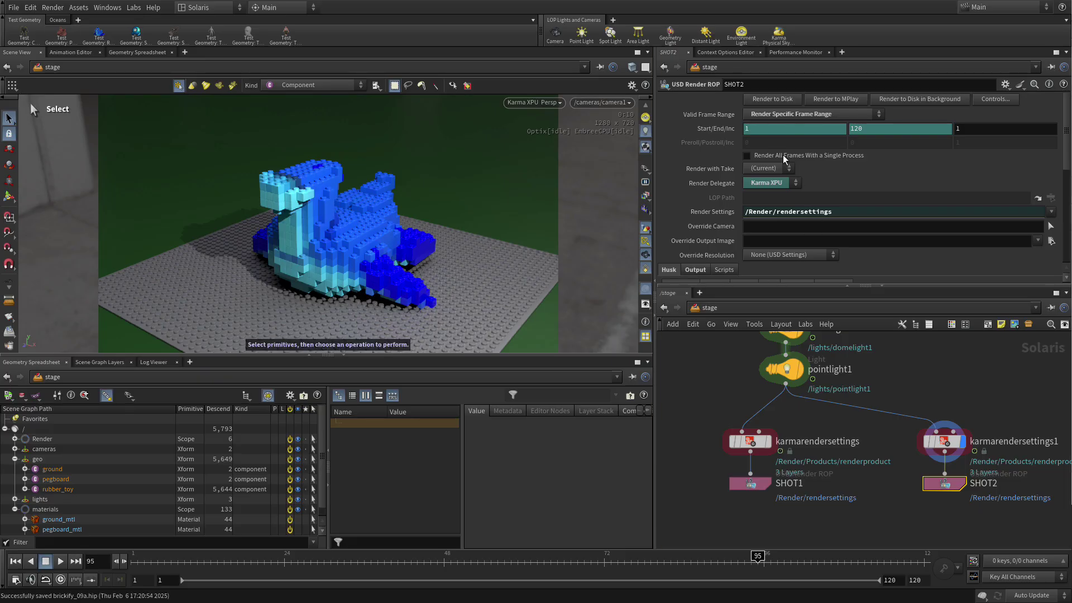
- Render the 1–120 frame sequence to disk from the SHOT2 USD Render ROP
left_click(770, 100)
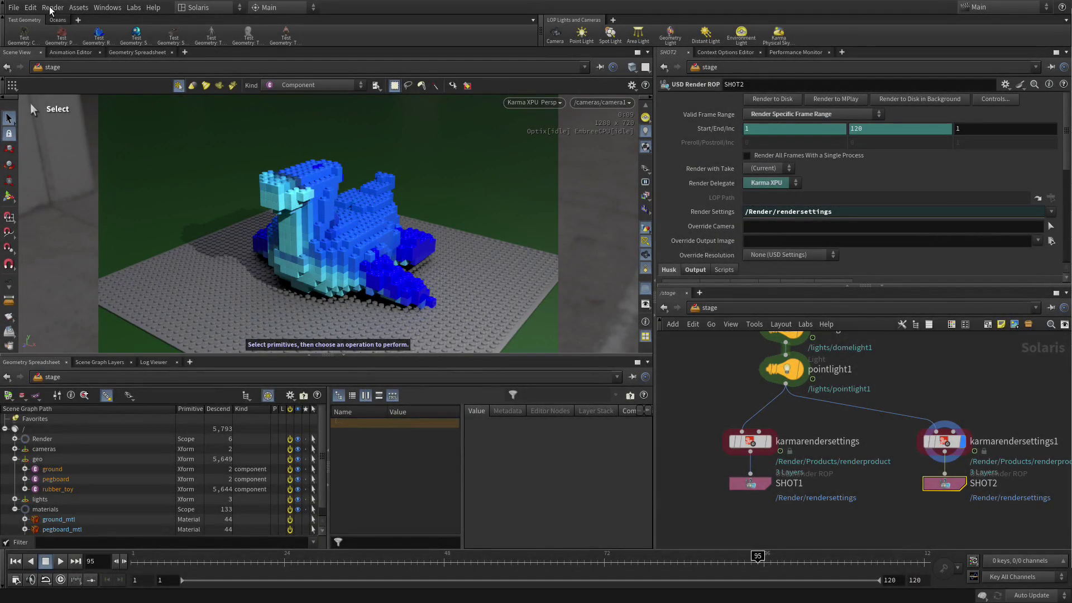
- Load the brickify_anim.$F.exr sequence (frames 1–120) from the render folder into MPlay
left_click(52, 8)
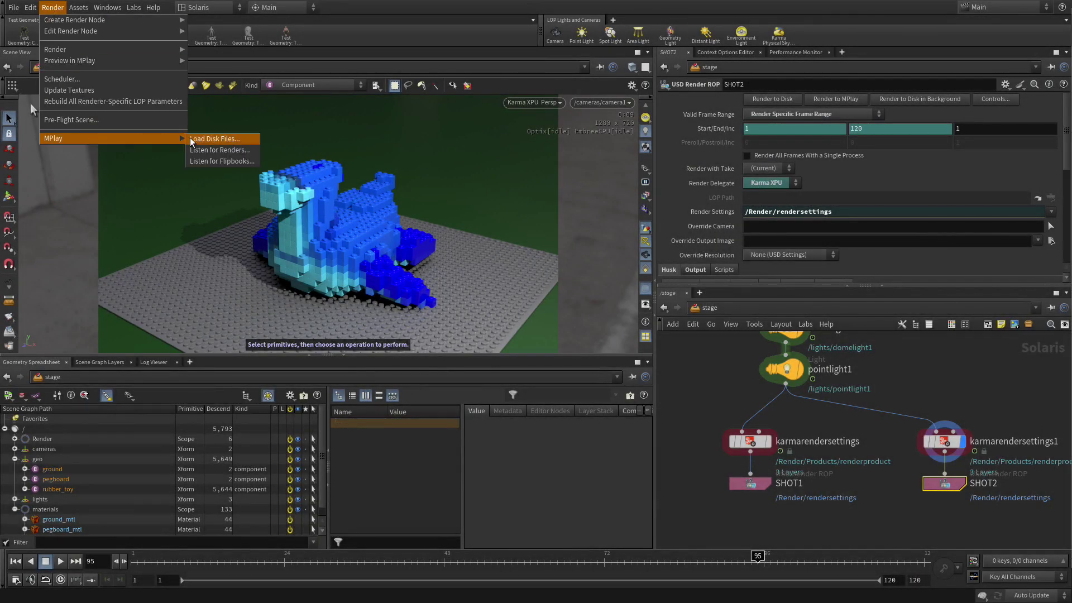
left_click(196, 140)
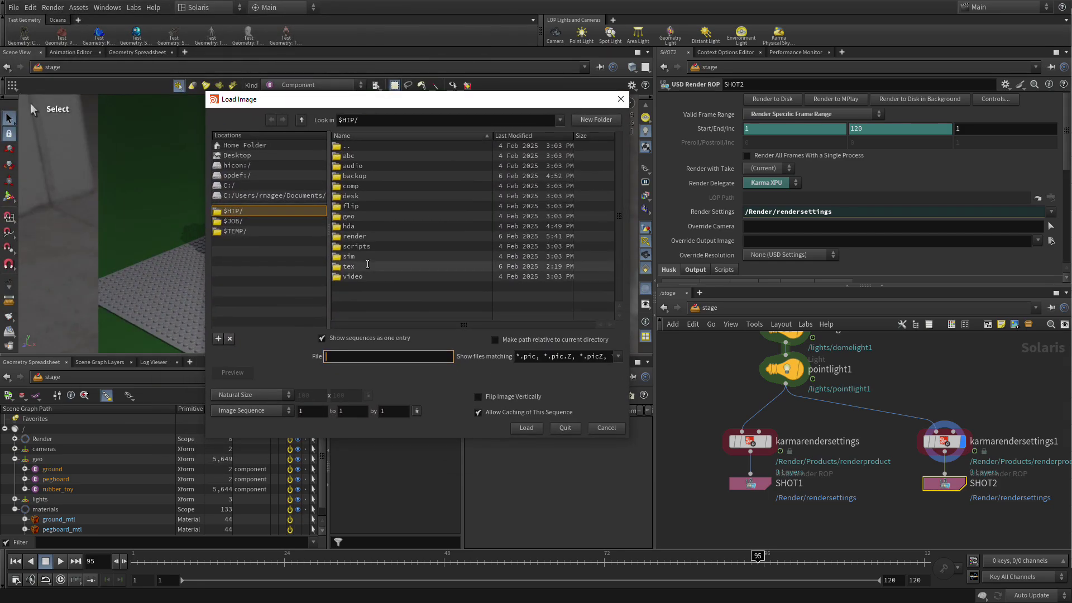
double_click(355, 235)
left_click(359, 156)
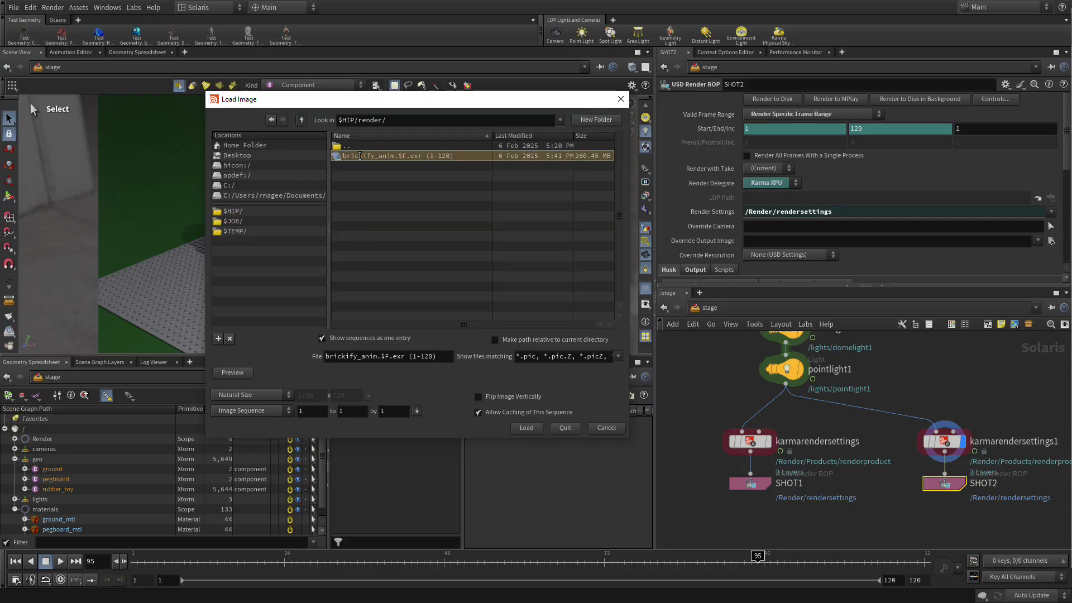
left_click(524, 428)
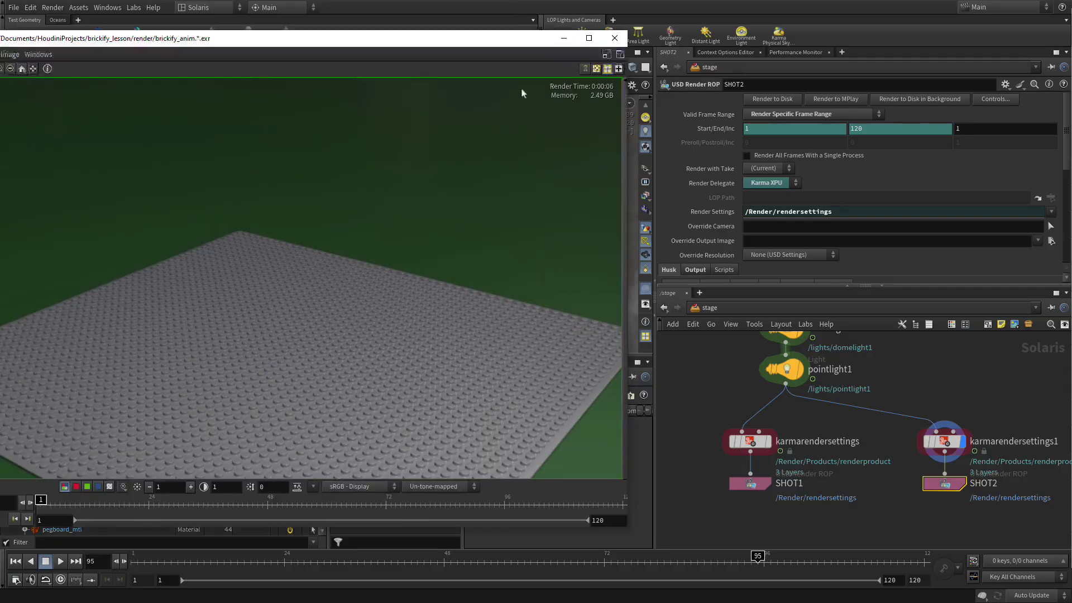
left_click_drag(555, 45, 702, 52)
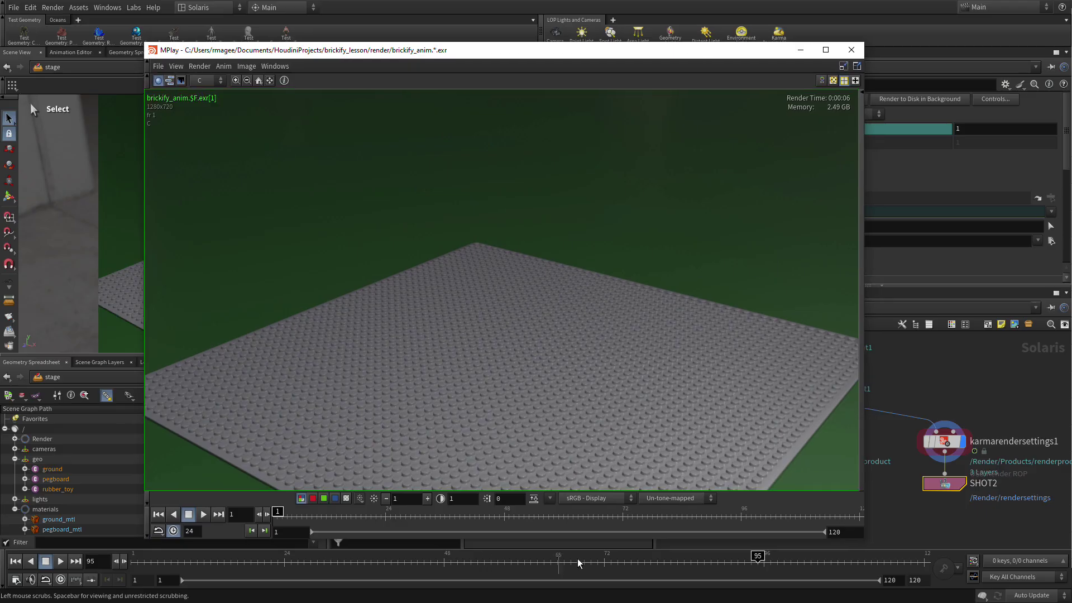
- Play the rendered animation in MPlay, then stop and scrub to frame 119
left_click(203, 515)
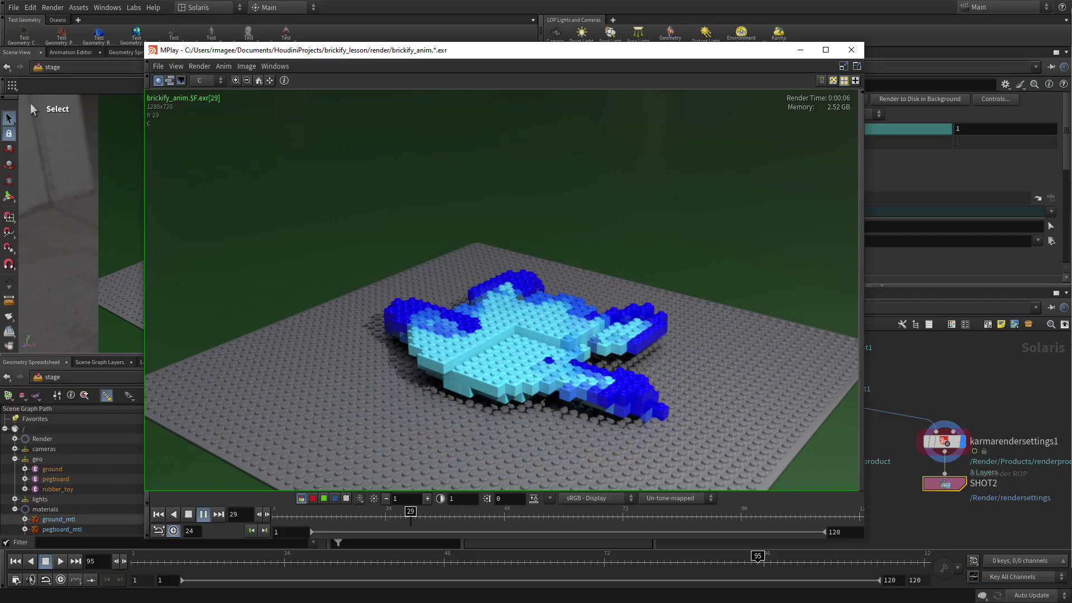
left_click(204, 514)
left_click(741, 517)
left_click_drag(745, 532, 860, 531)
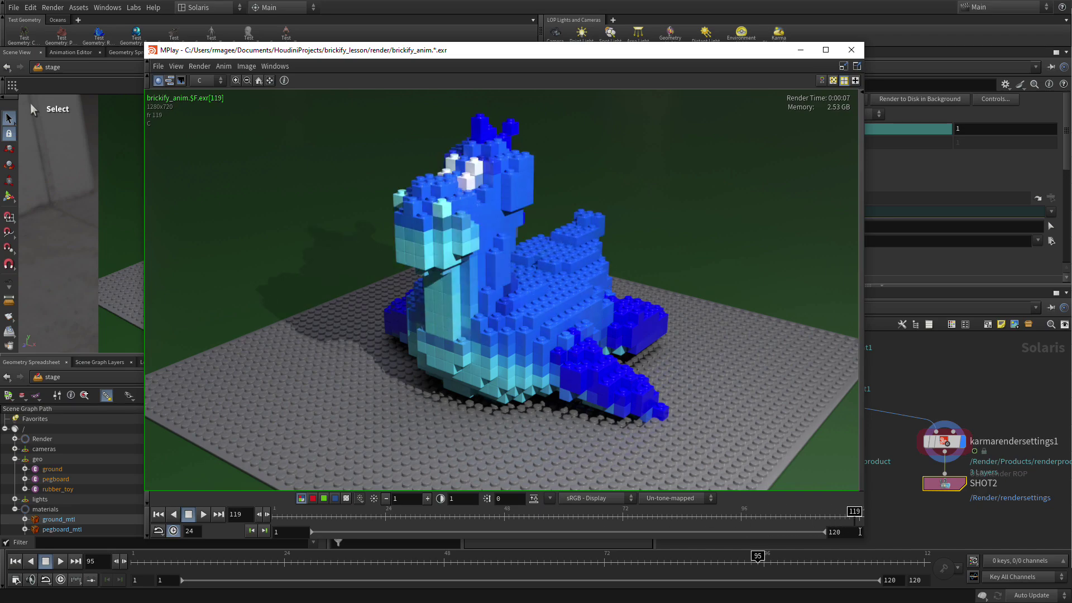